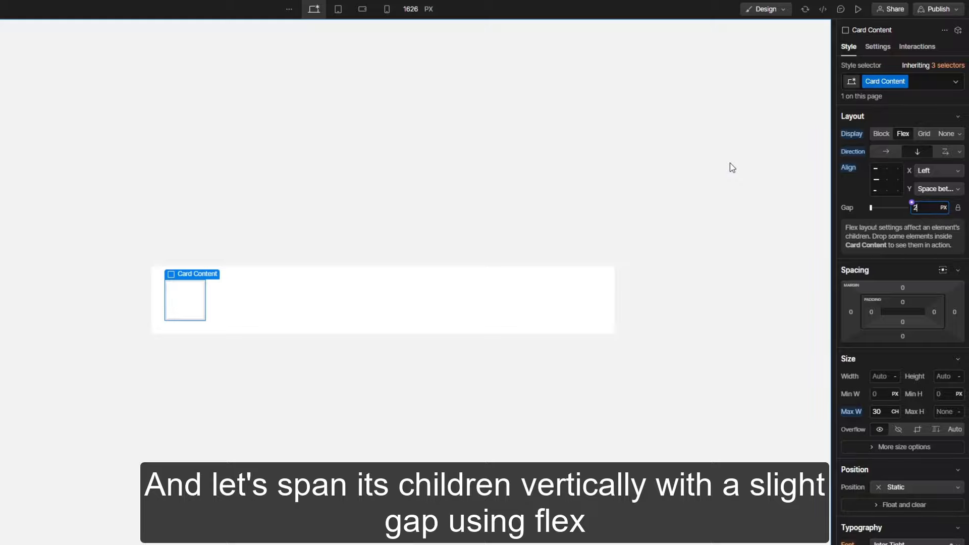
Step: Set the Card Content gap to 2.5 REM and add a Text Block inside it
{"action": "key", "text": "Return"}
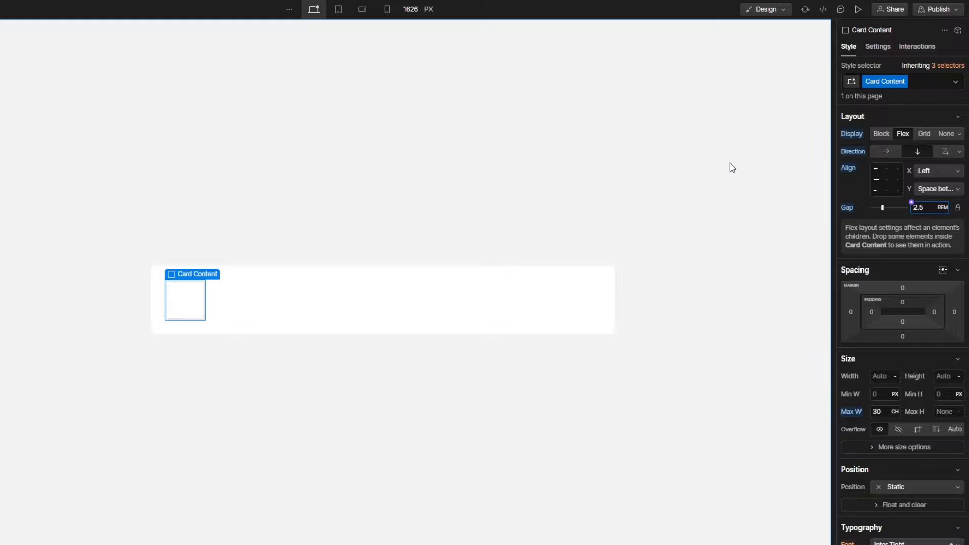
{"action": "key", "text": "ctrl+k"}
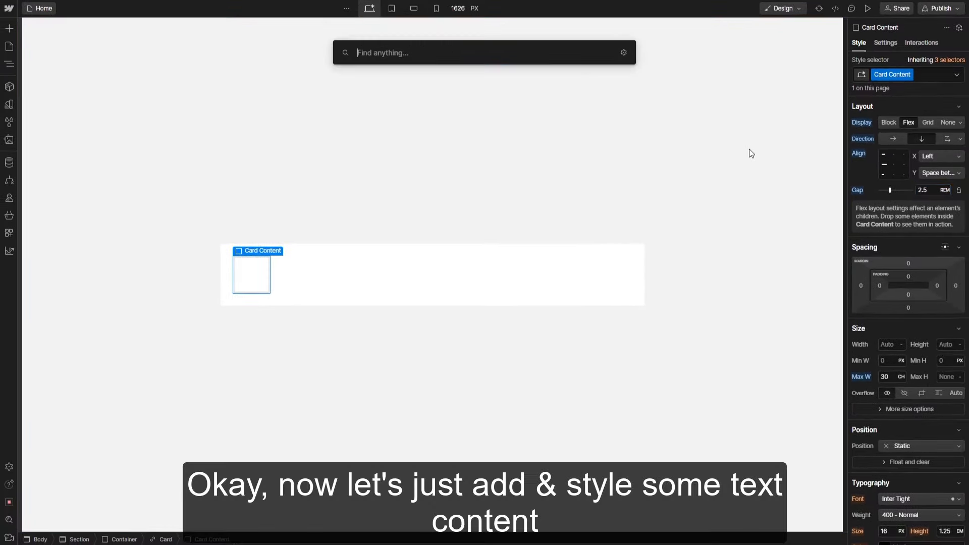
{"action": "type", "text": "text"}
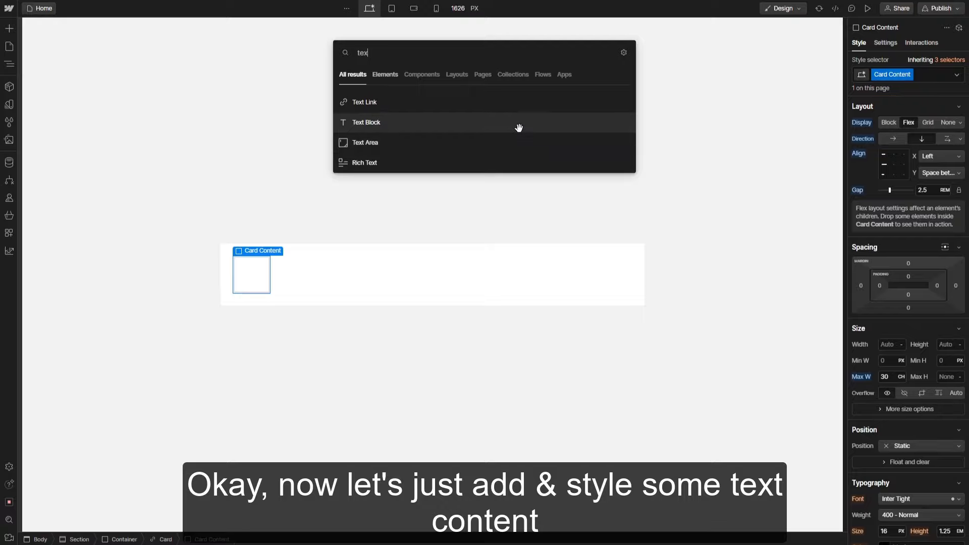
{"action": "left_click", "coordinate": [519, 124]}
Step: Create the class Card Subheader on the new text block
{"action": "left_click", "coordinate": [864, 75]}
{"action": "type", "text": "Ca"}
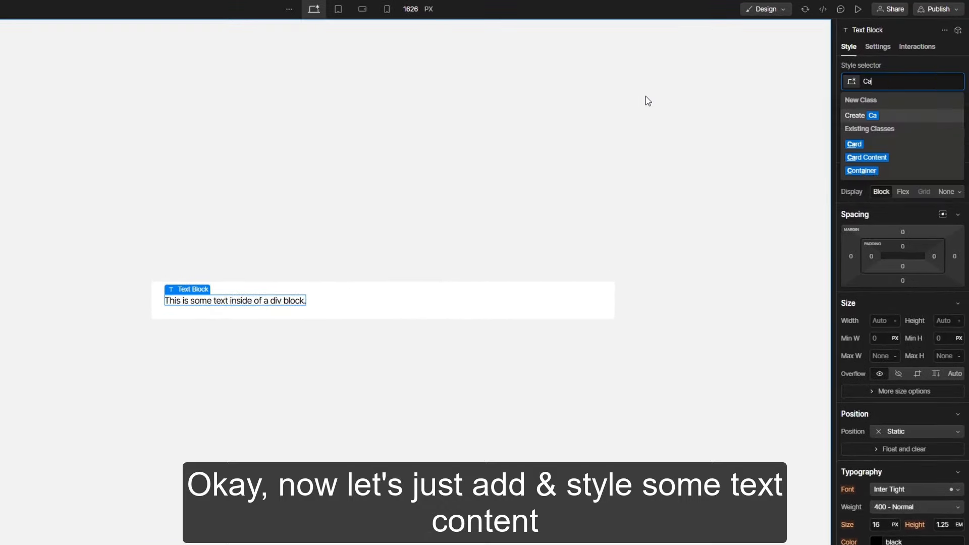
{"action": "type", "text": "rd Subheader"}
{"action": "key", "text": "Return"}
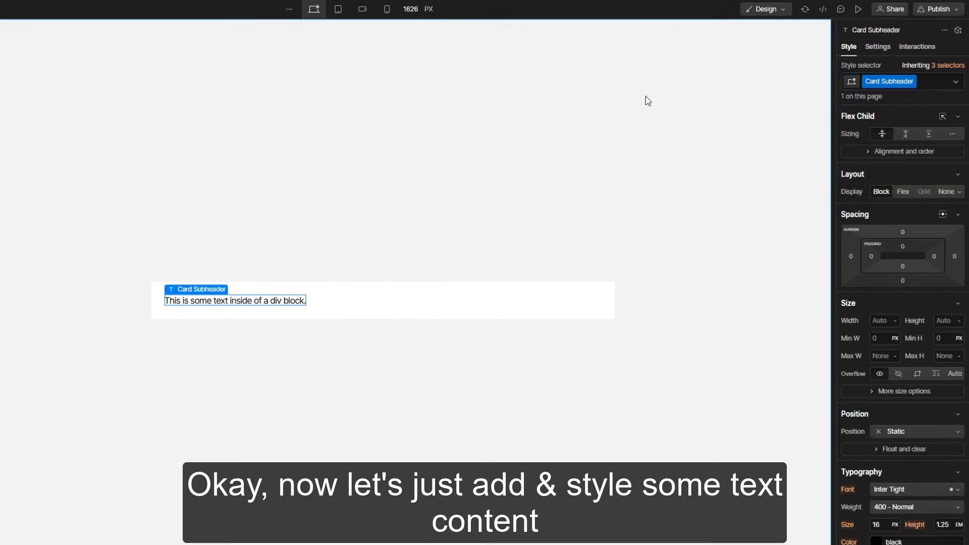
Step: Set the Card Subheader font size to 0.9 REM and its weight to 600 - Semi Bold
{"action": "scroll", "coordinate": [904, 313], "scroll_direction": "down", "scroll_amount": 4}
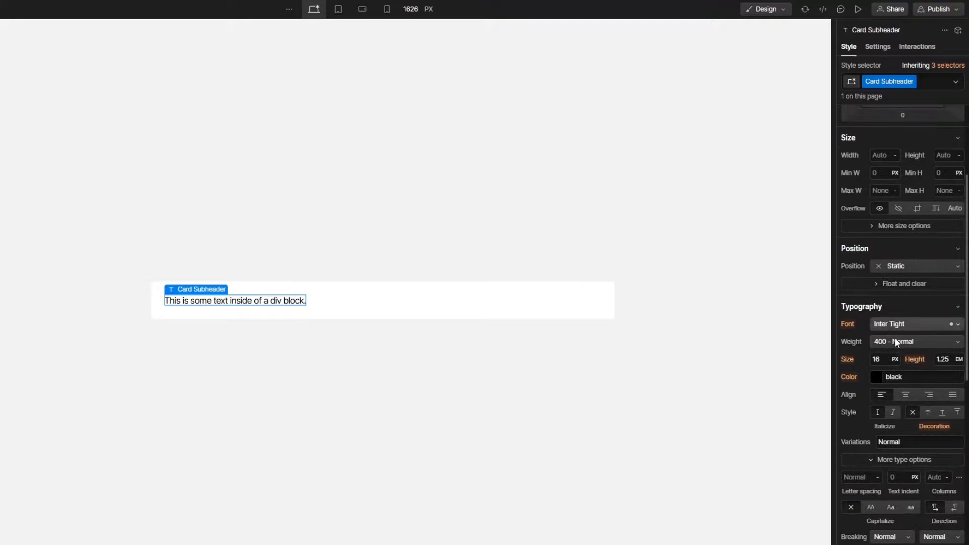
{"action": "left_click", "coordinate": [886, 360]}
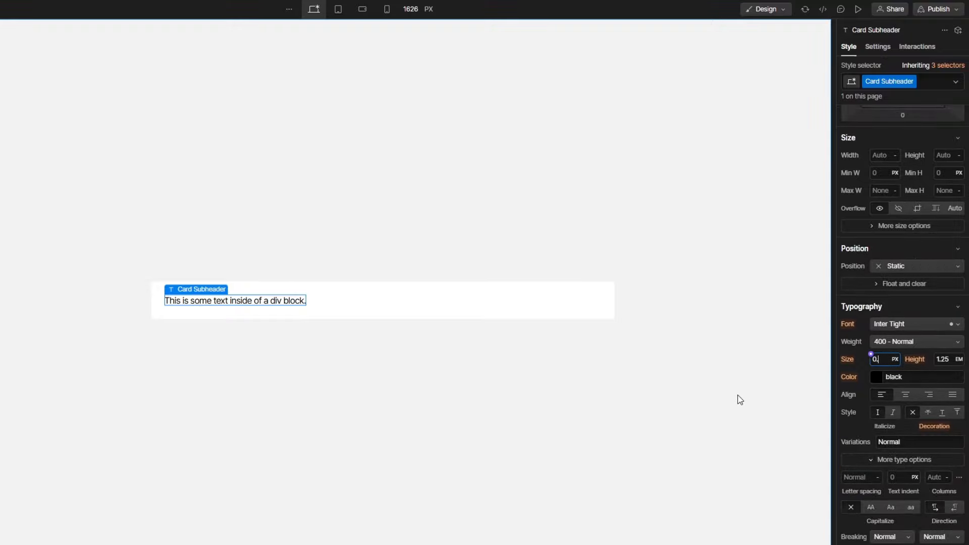
{"action": "key", "text": "Return"}
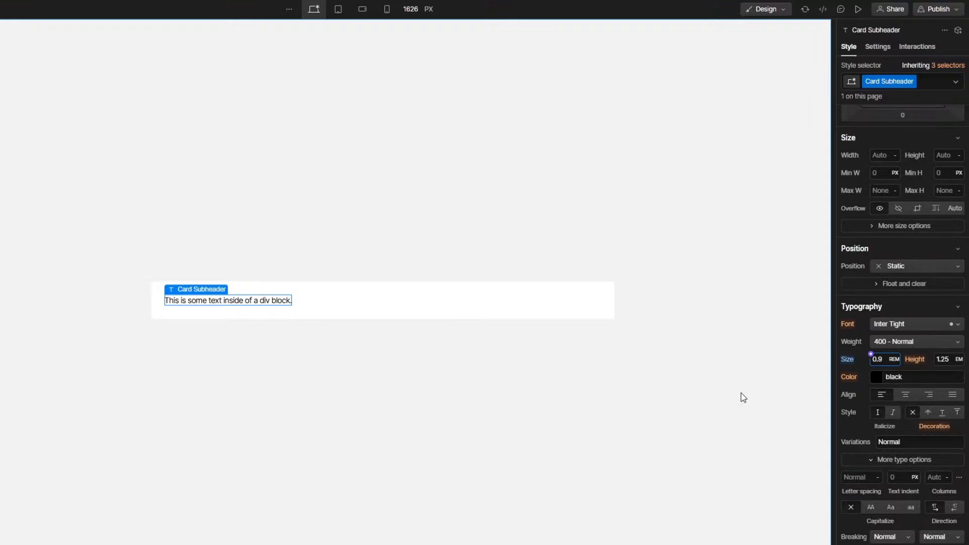
{"action": "left_click", "coordinate": [904, 338]}
{"action": "left_click", "coordinate": [902, 365]}
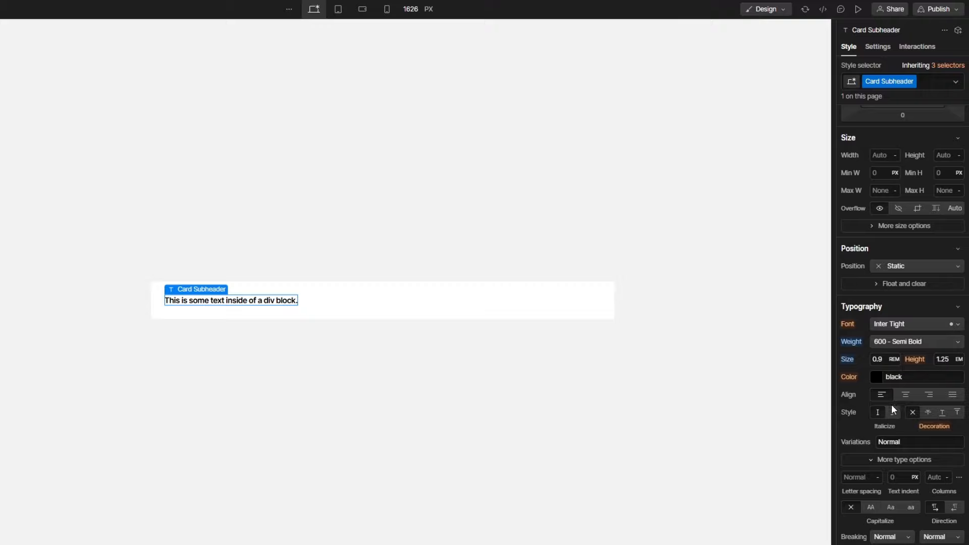
Step: Set the Card Subheader letter spacing to 0.1 EM and capitalize its text in all caps
{"action": "left_click", "coordinate": [858, 477]}
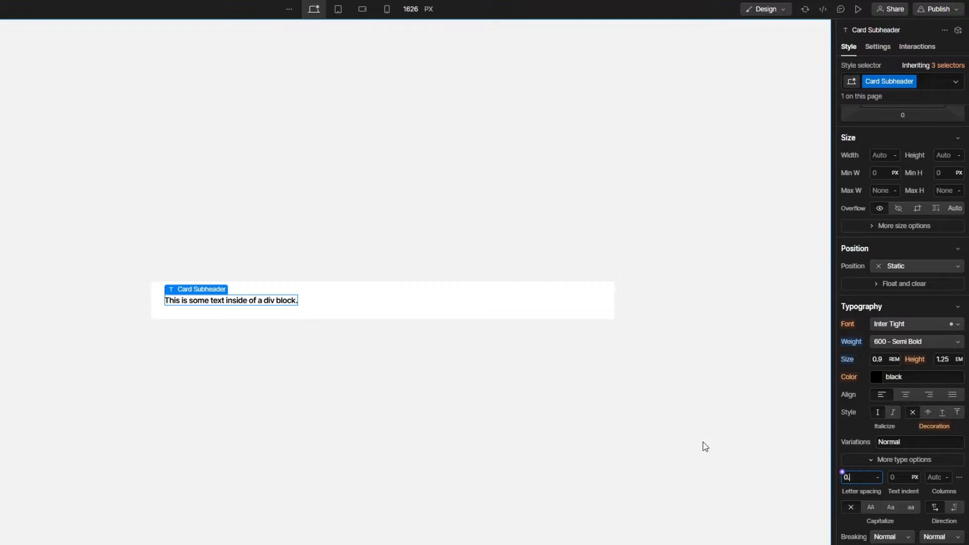
{"action": "key", "text": "Return"}
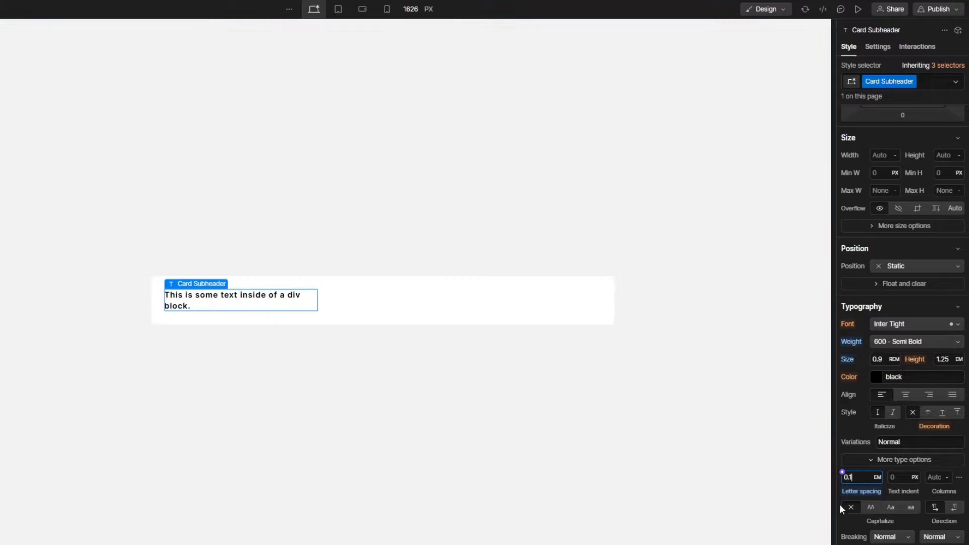
{"action": "left_click", "coordinate": [864, 507]}
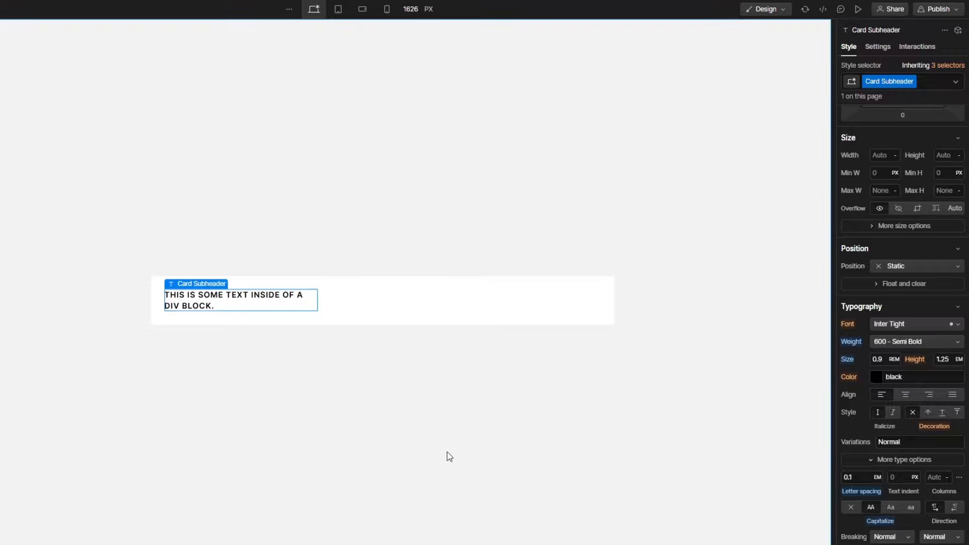
Step: Replace the Card Subheader's placeholder text with "Subheader"
{"action": "double_click", "coordinate": [223, 302]}
{"action": "key", "text": "ctrl+a"}
{"action": "type", "text": "Subheade"}
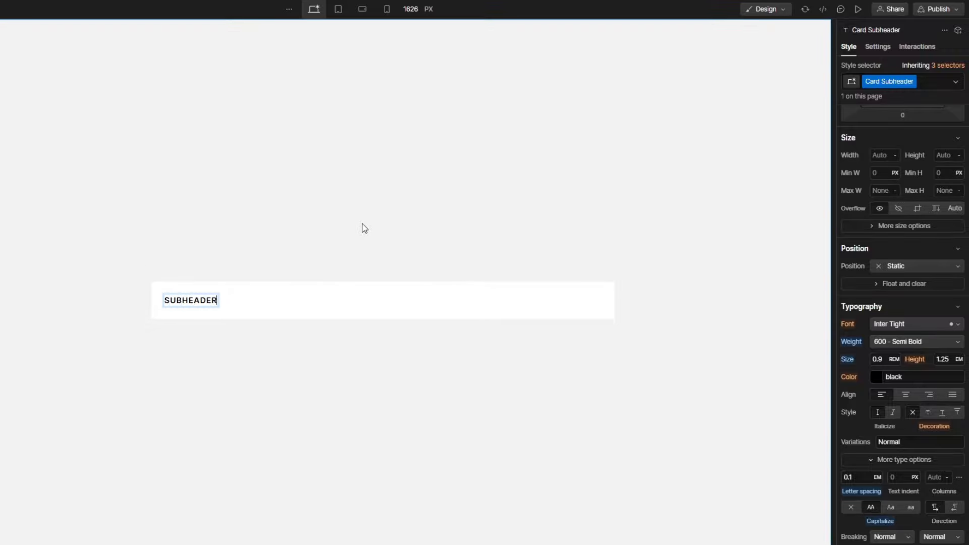
{"action": "key", "text": "Escape"}
Step: Add another Text Block inside Card Content and give it the new class Card Title
{"action": "left_click", "coordinate": [277, 296]}
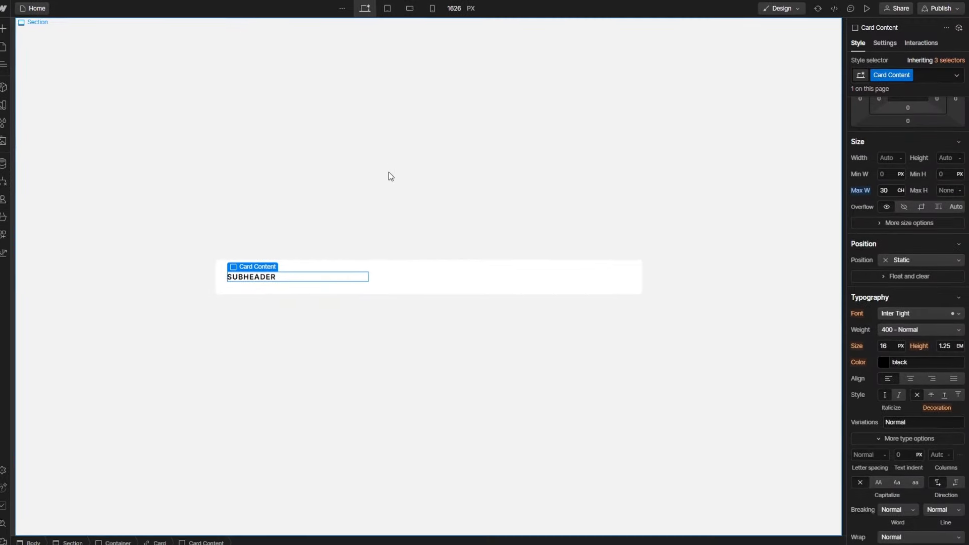
{"action": "key", "text": "ctrl+k"}
{"action": "type", "text": "tex"}
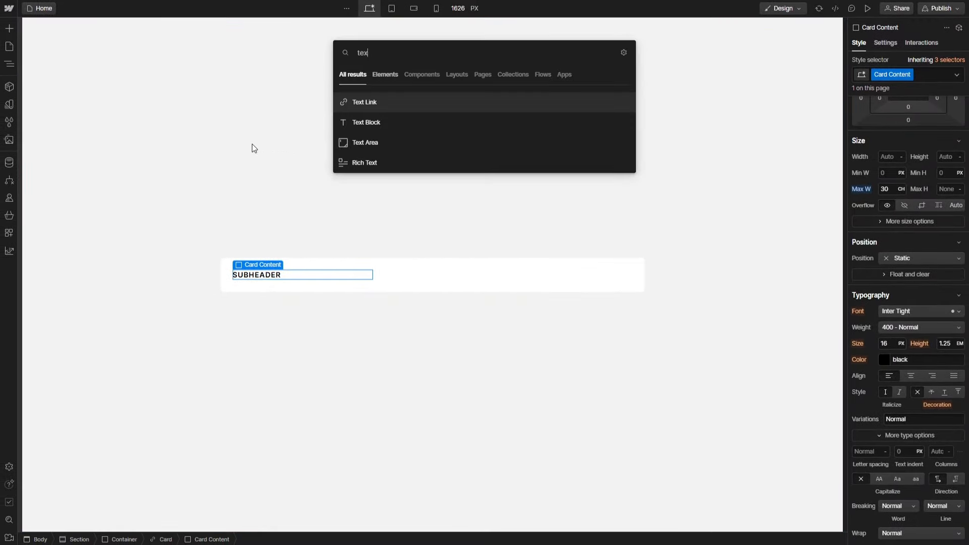
{"action": "left_click", "coordinate": [387, 123]}
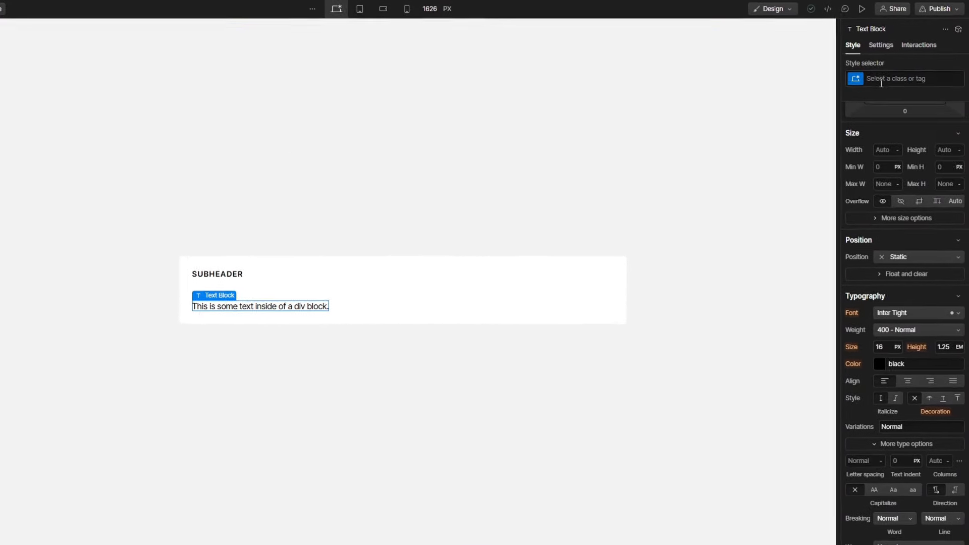
{"action": "left_click", "coordinate": [882, 83]}
{"action": "type", "text": "Card Title"}
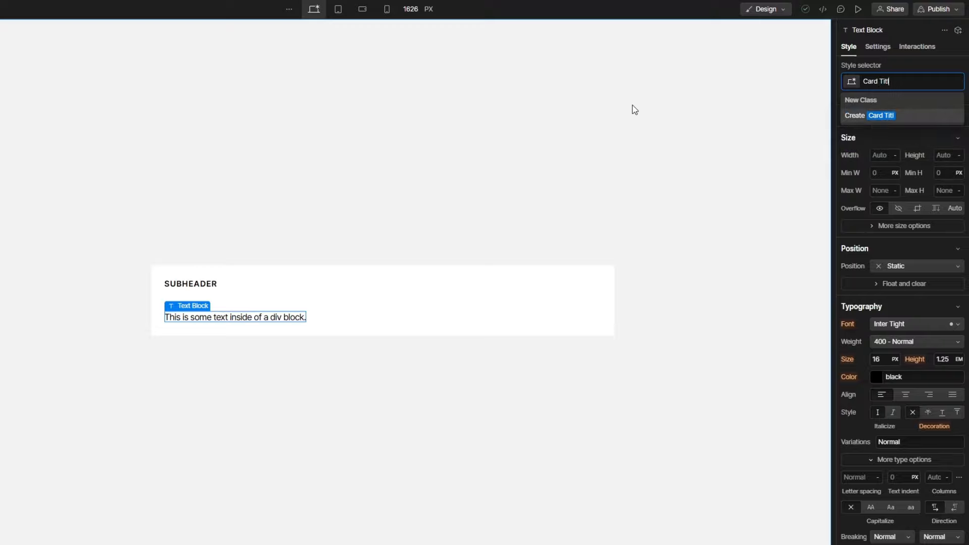
{"action": "key", "text": "Return"}
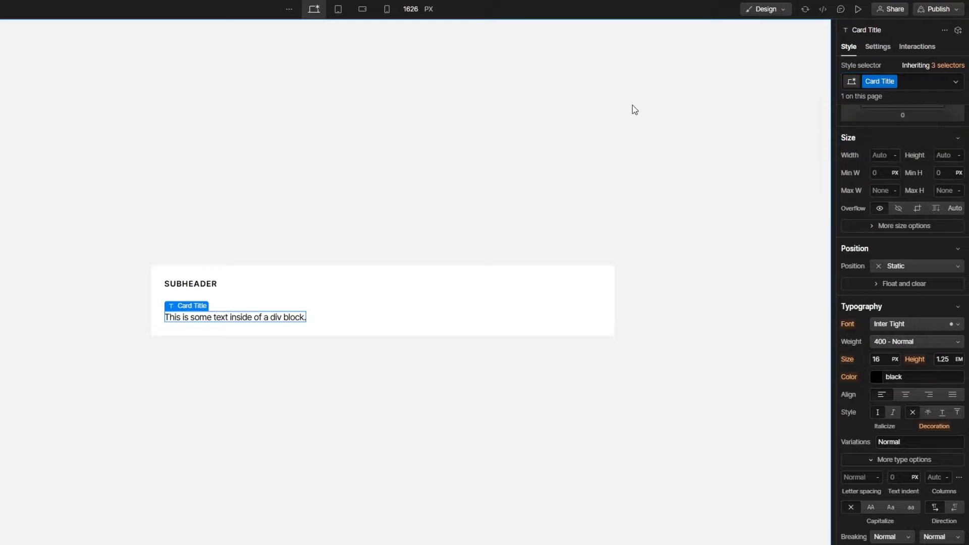
Step: Style the Card Title with a 1.5 REM font size, 600 - Semi Bold weight and 1.4 EM line height
{"action": "left_click", "coordinate": [877, 359]}
{"action": "type", "text": "1.5rem"}
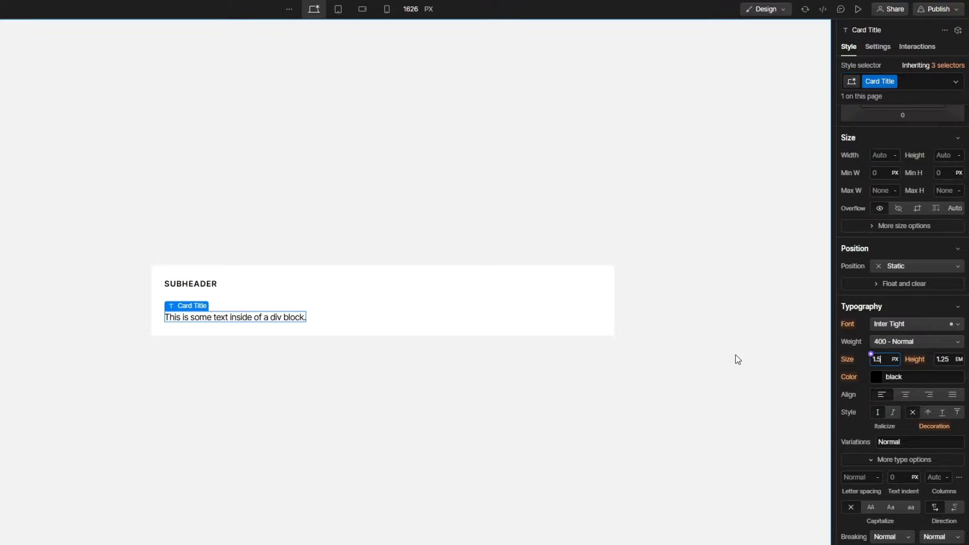
{"action": "left_click", "coordinate": [889, 341]}
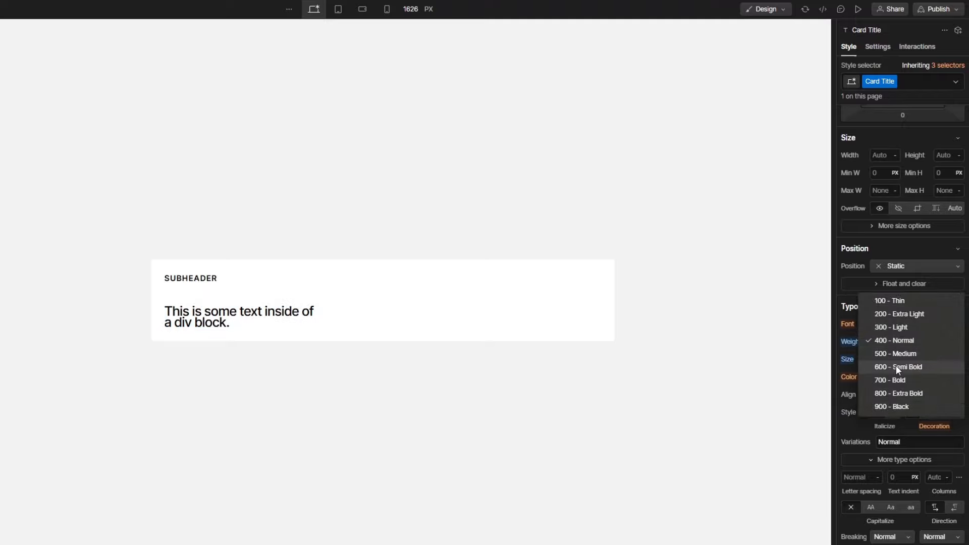
{"action": "left_click", "coordinate": [896, 367]}
{"action": "left_click", "coordinate": [950, 359]}
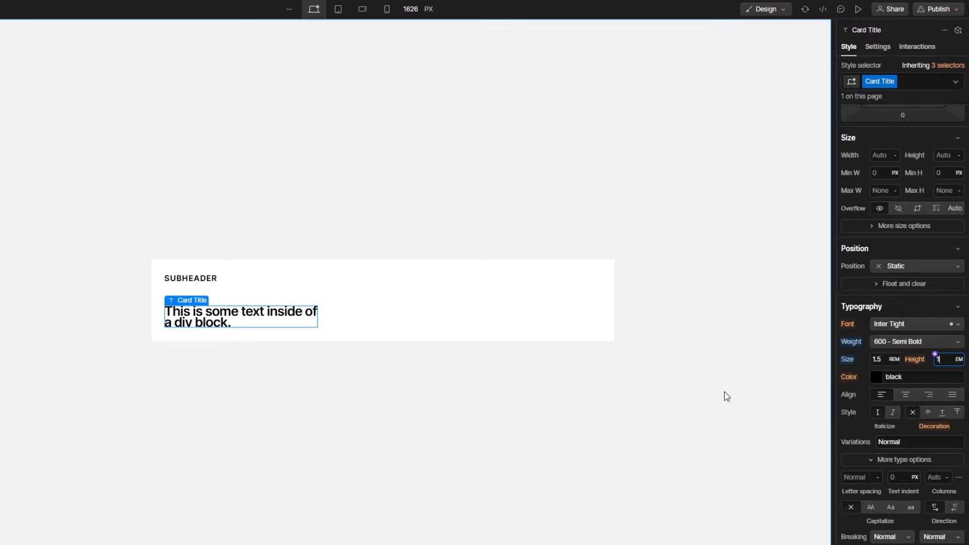
{"action": "type", "text": "1.4"}
{"action": "key", "text": "Return"}
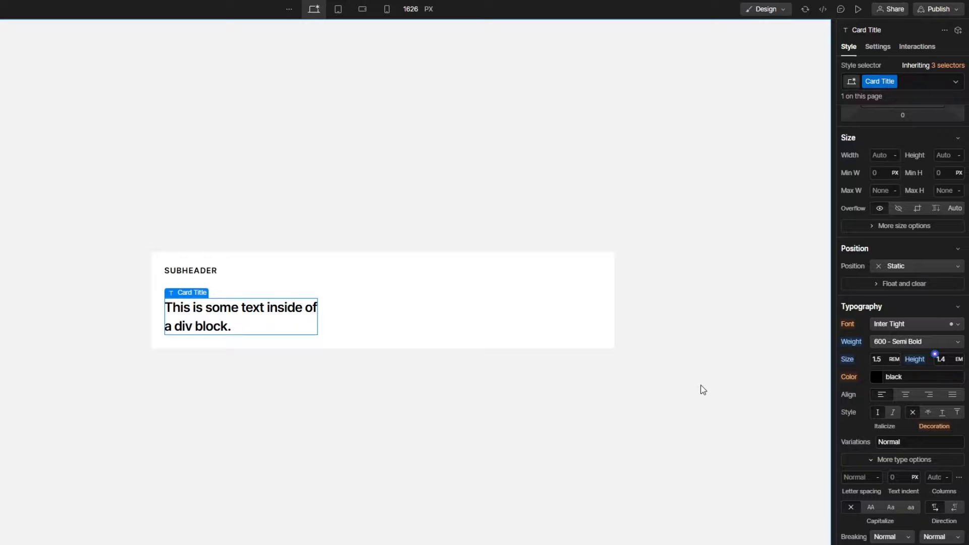
Step: Replace the Card Title's placeholder text with "The lighthouse is always watching"
{"action": "triple_click", "coordinate": [222, 328]}
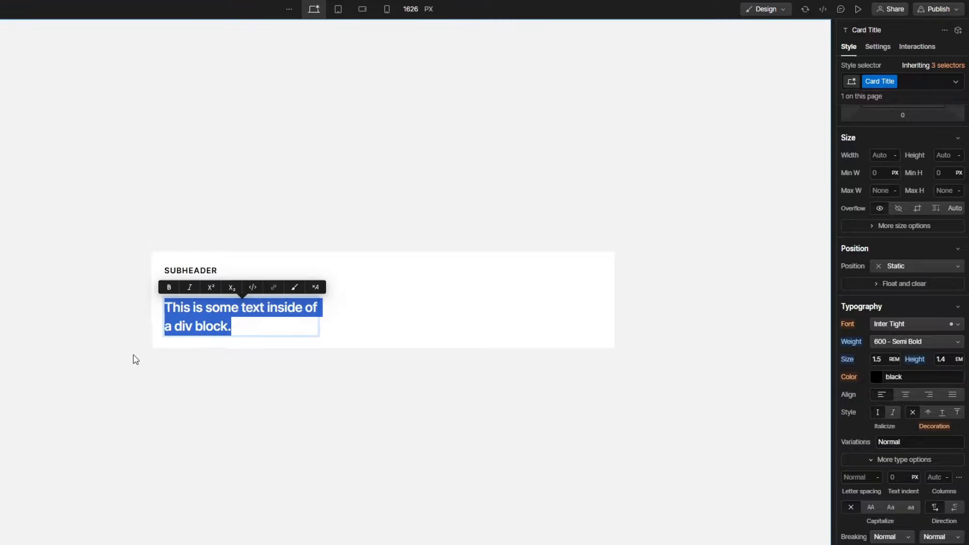
{"action": "type", "text": "The light"}
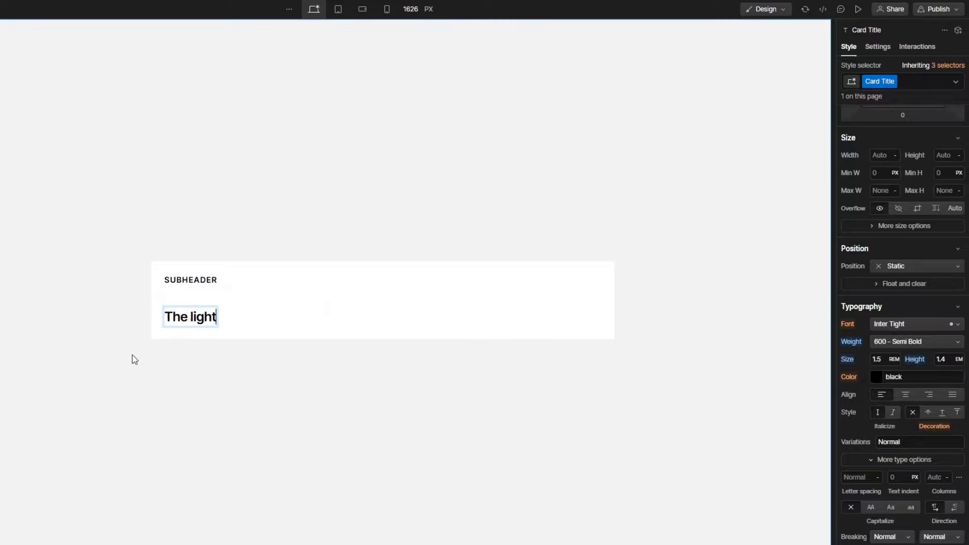
{"action": "type", "text": "house is al"}
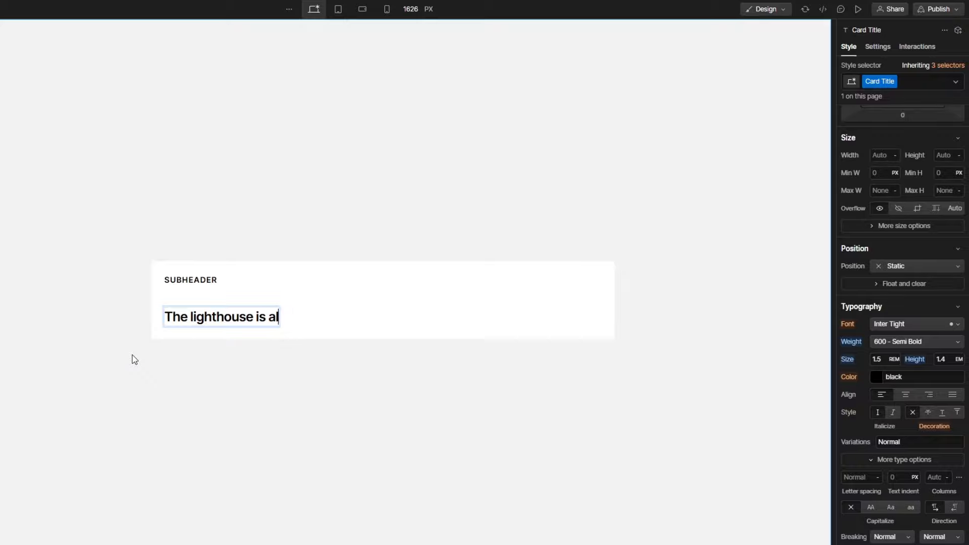
{"action": "type", "text": "ways watching"}
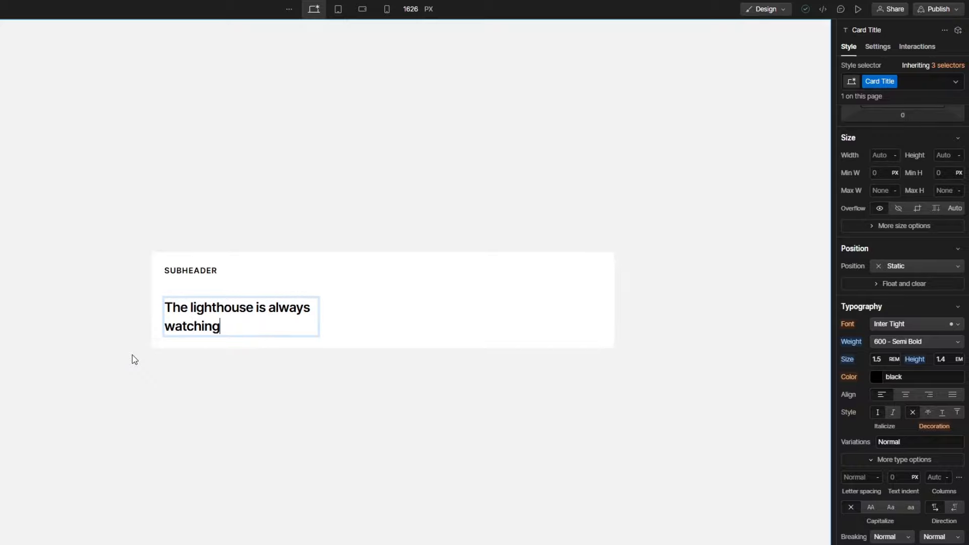
{"action": "left_click", "coordinate": [120, 328]}
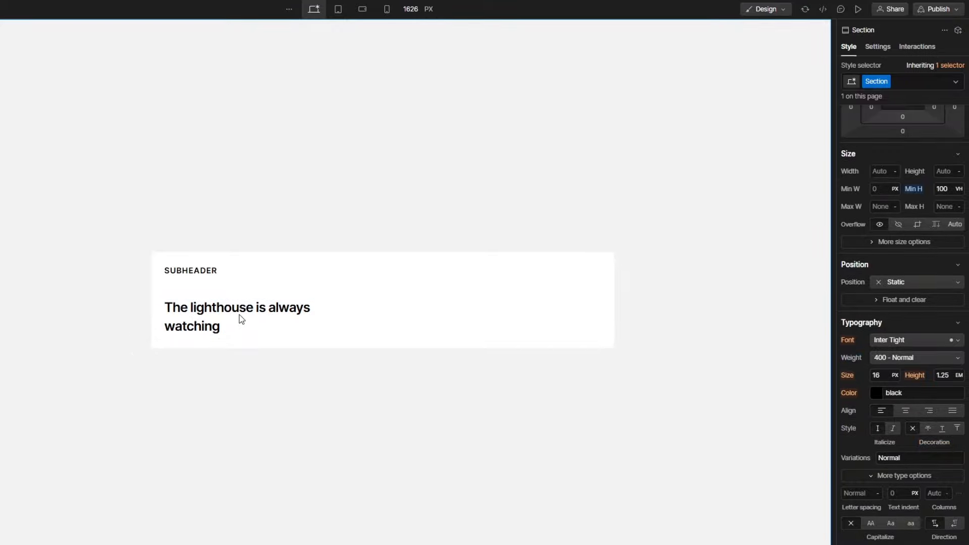
Step: Set the Card Title font size to 1.75 REM and its line height to 1.25 EM
{"action": "left_click", "coordinate": [252, 319]}
{"action": "left_click", "coordinate": [876, 359]}
{"action": "type", "text": "1"}
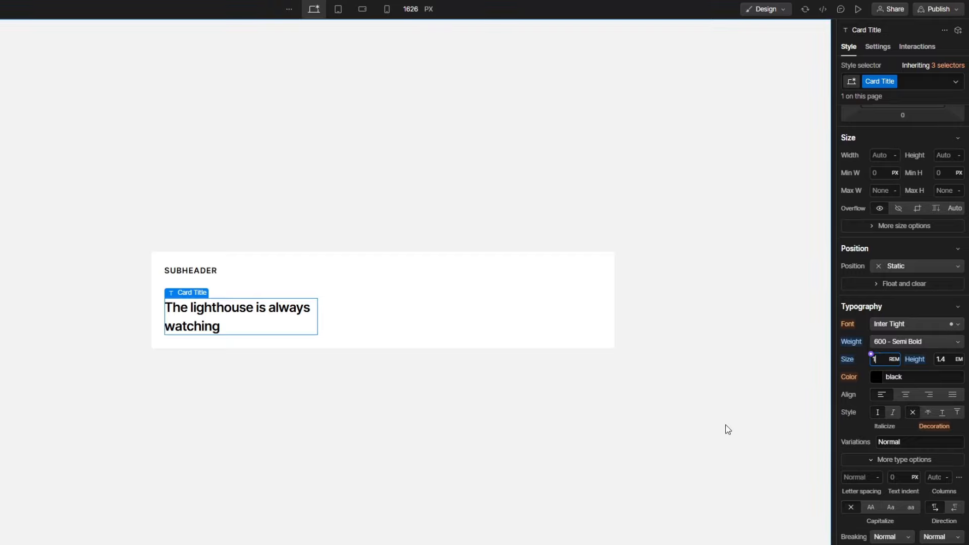
{"action": "type", "text": ".75"}
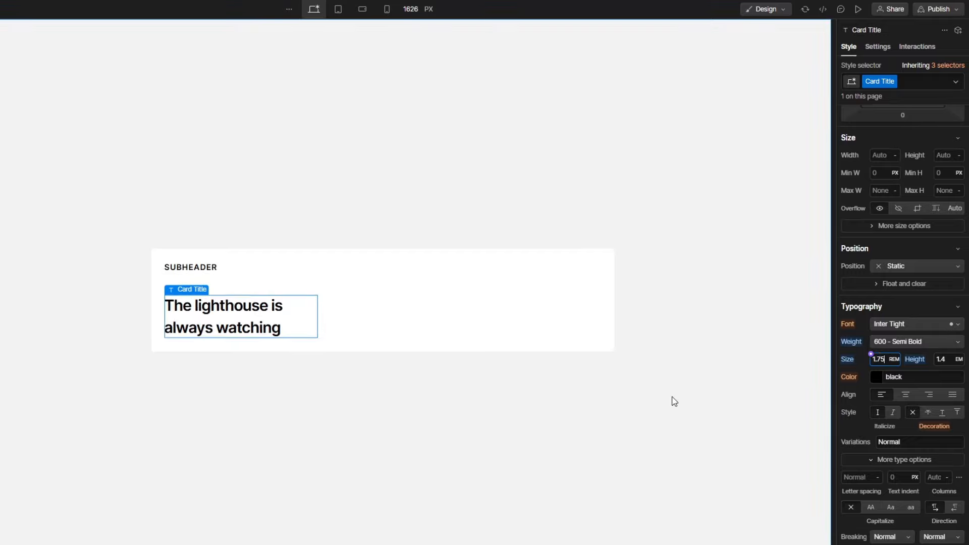
{"action": "left_click", "coordinate": [938, 359]}
{"action": "type", "text": "1.25"}
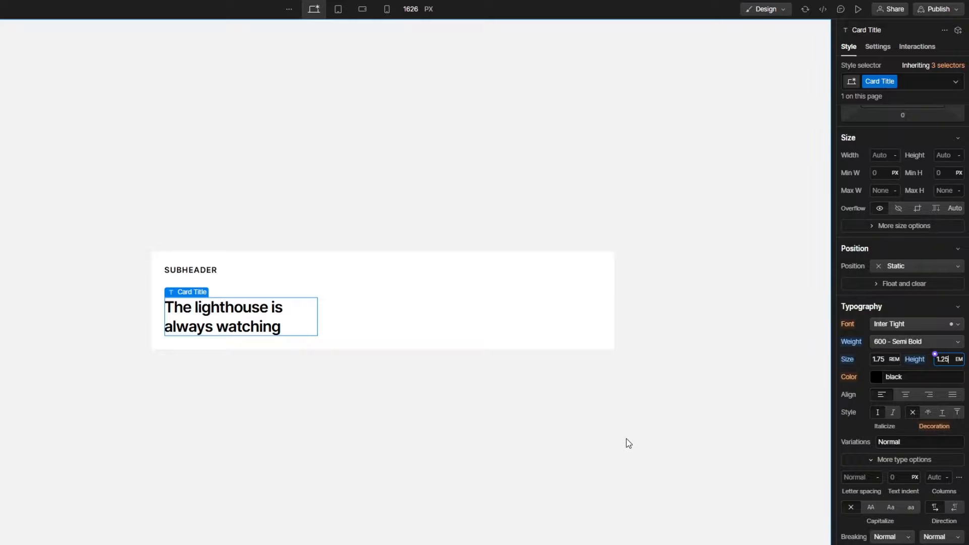
Step: Add a third Text Block inside Card Content, below the title, with the text "Hover me plz."
{"action": "left_click", "coordinate": [295, 287]}
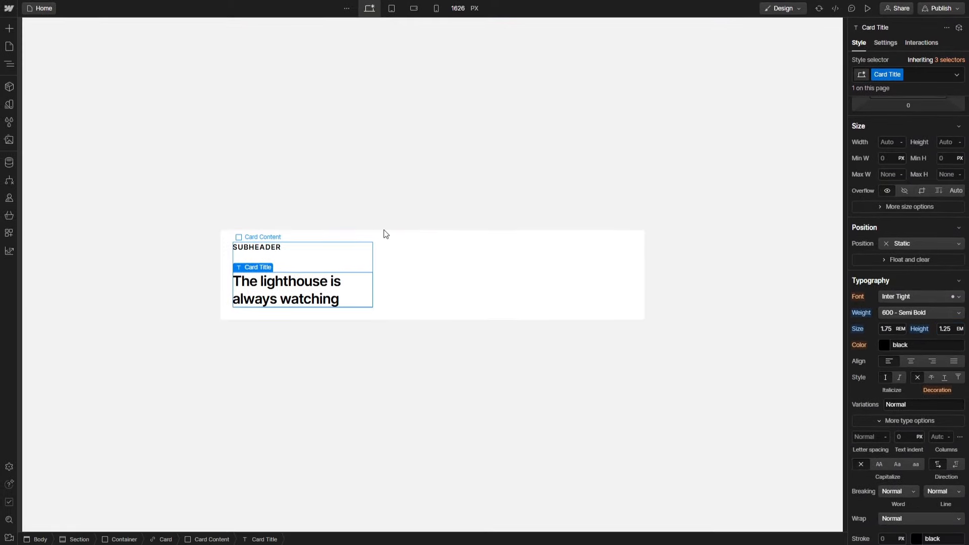
{"action": "key", "text": "ctrl+e"}
{"action": "type", "text": "tex"}
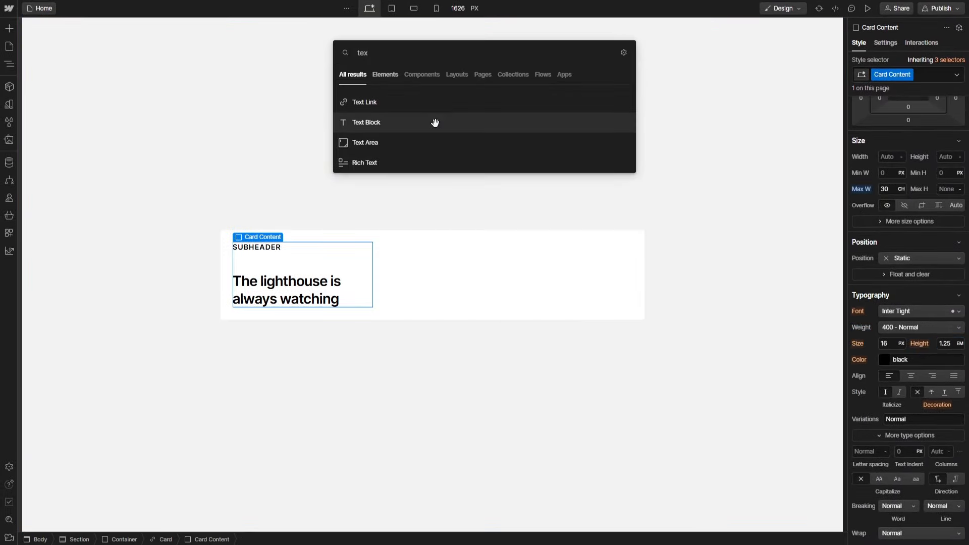
{"action": "left_click", "coordinate": [435, 123]}
{"action": "key", "text": "Return"}
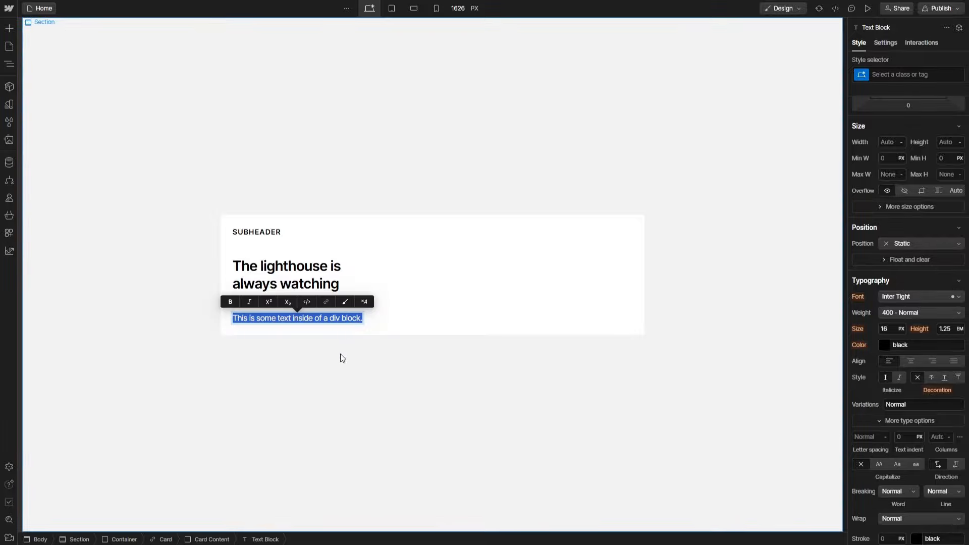
{"action": "type", "text": "Hover me plz."}
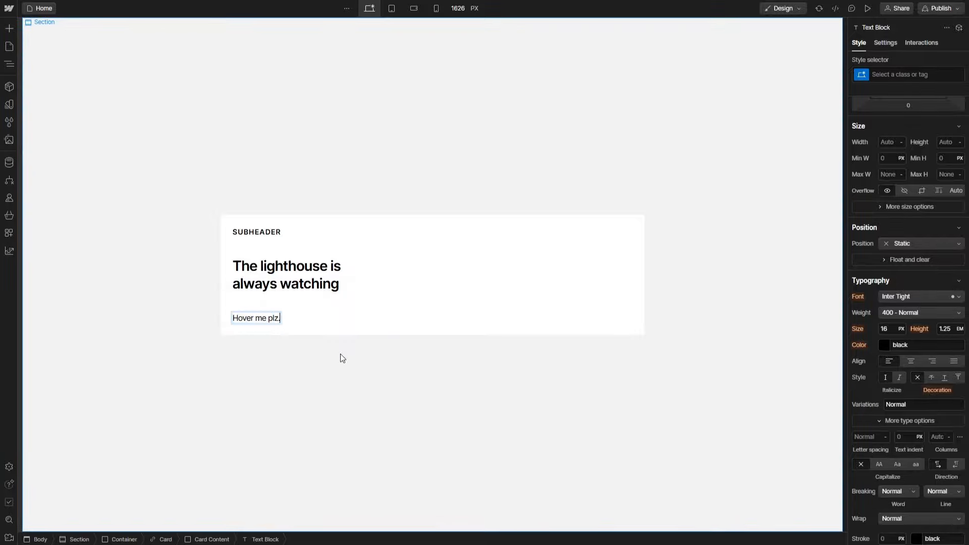
{"action": "left_click", "coordinate": [288, 322]}
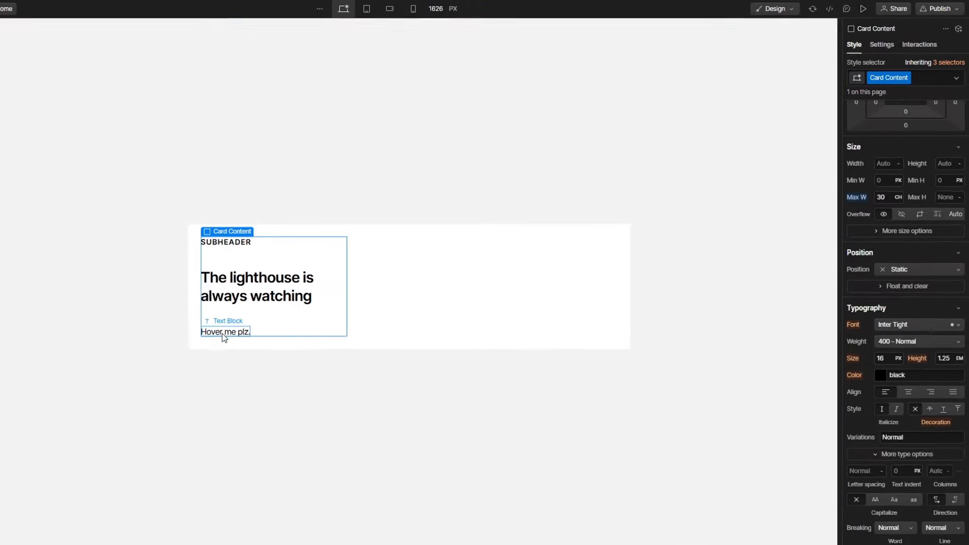
Step: Create the class Card Description and apply it to the "Hover me plz." text block
{"action": "left_click", "coordinate": [222, 334]}
{"action": "key", "text": "ctrl+Return"}
{"action": "type", "text": "Card De"}
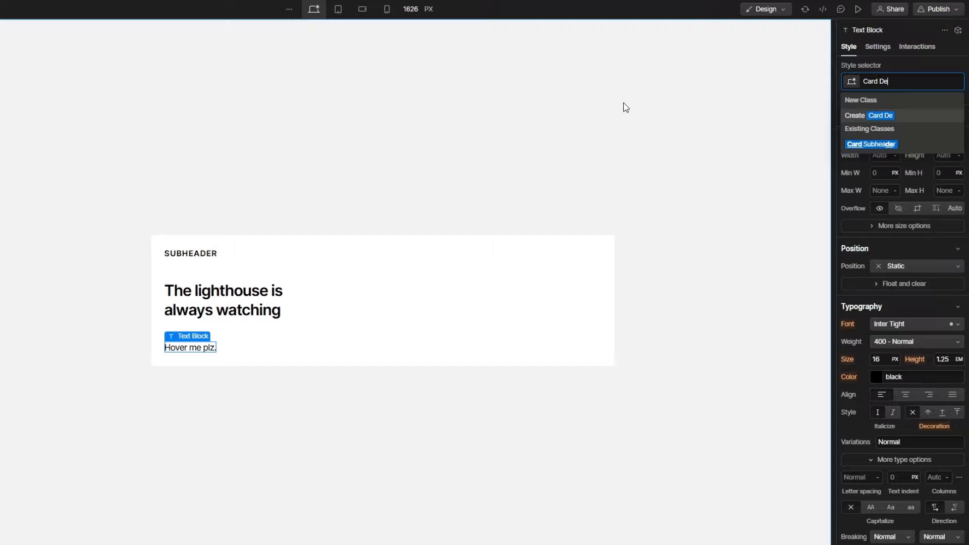
{"action": "type", "text": "scription"}
{"action": "key", "text": "Return"}
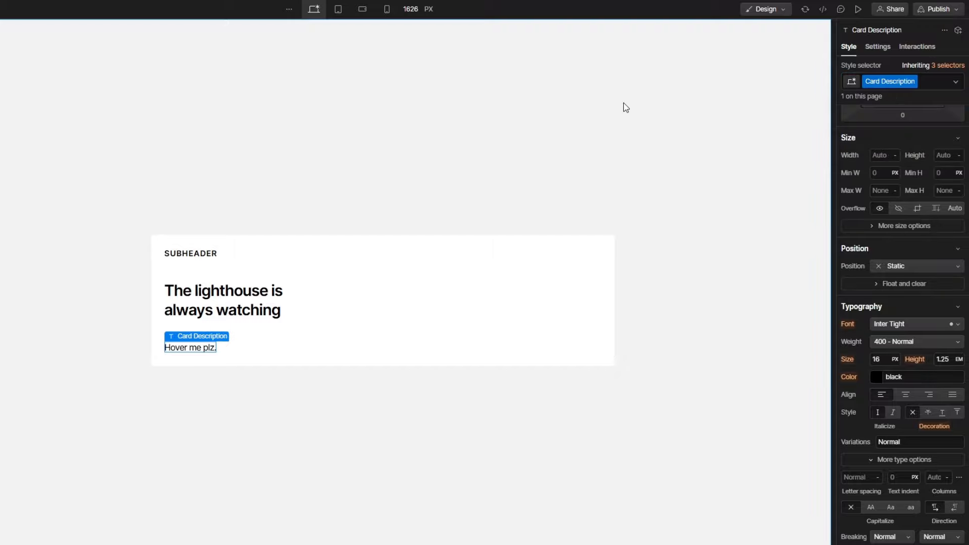
Step: Set the Card Description's text color to the dark grey #5c5c5c
{"action": "left_click", "coordinate": [879, 377]}
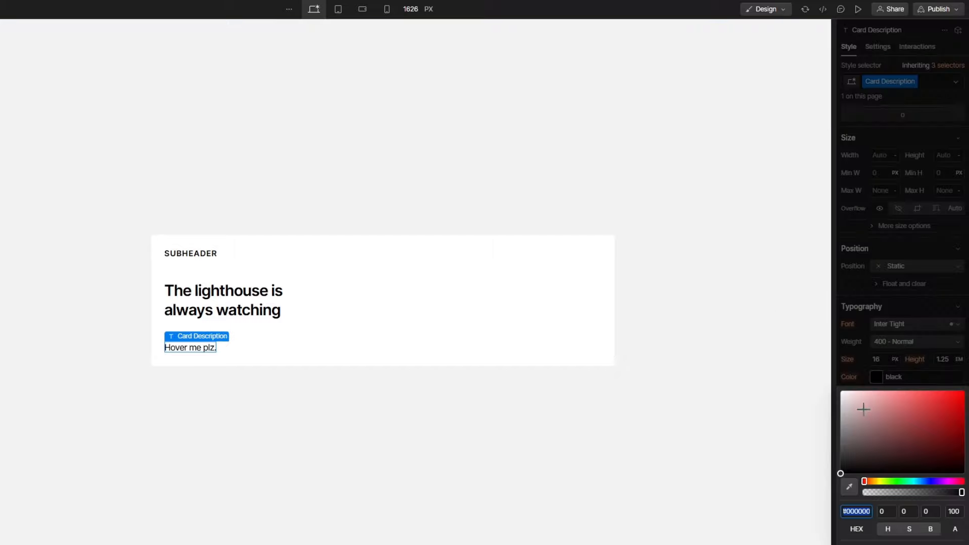
{"action": "left_click_drag", "start_coordinate": [845, 442], "coordinate": [838, 443]}
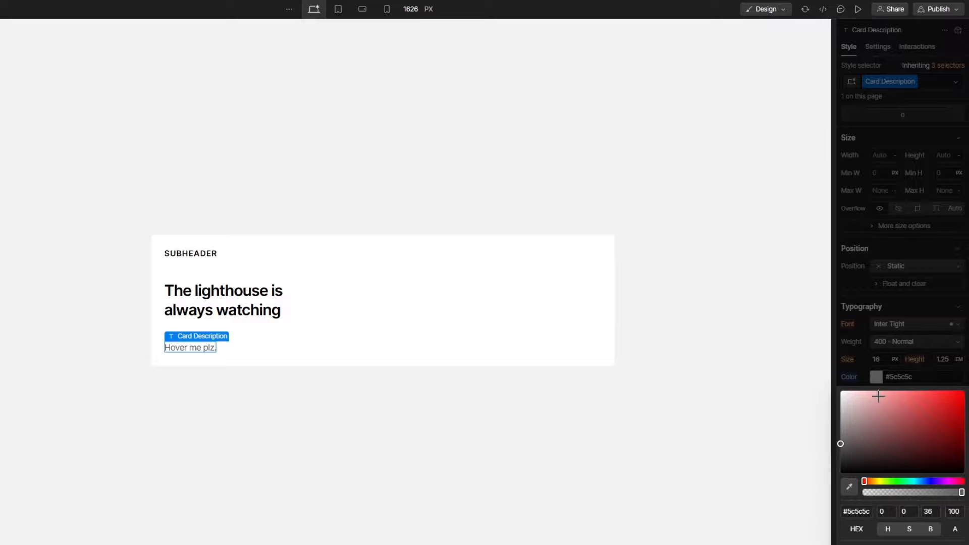
{"action": "left_click", "coordinate": [882, 380]}
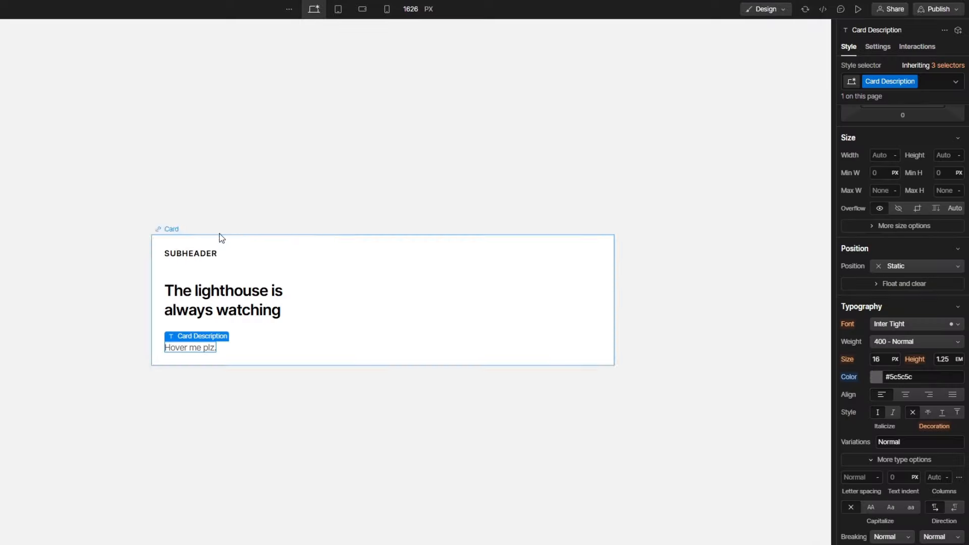
Step: Replace the Card Subheader's placeholder text with "art"
{"action": "double_click", "coordinate": [194, 254]}
{"action": "type", "text": "art"}
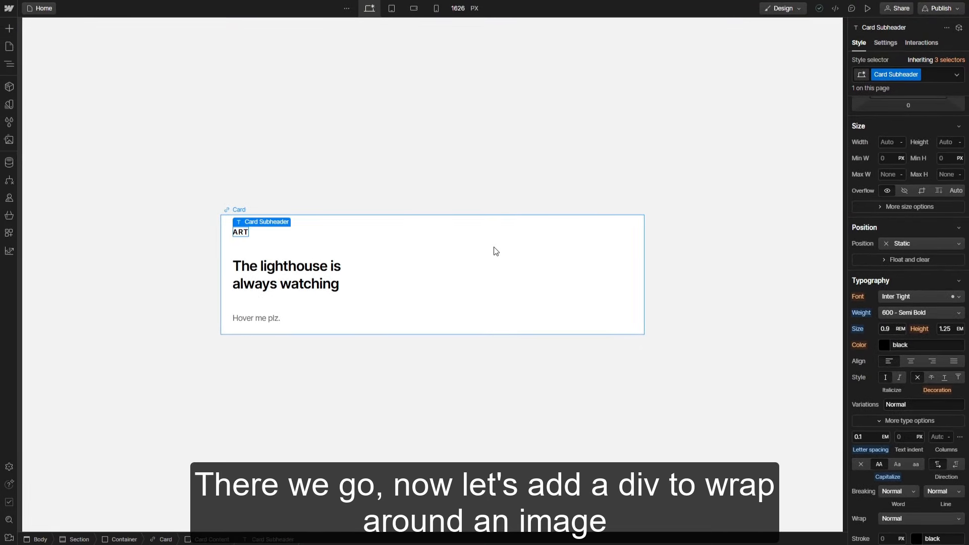
Step: Add a Div Block inside the Card, below the content block, and give it the new class Card Image Wrapper
{"action": "left_click", "coordinate": [494, 247]}
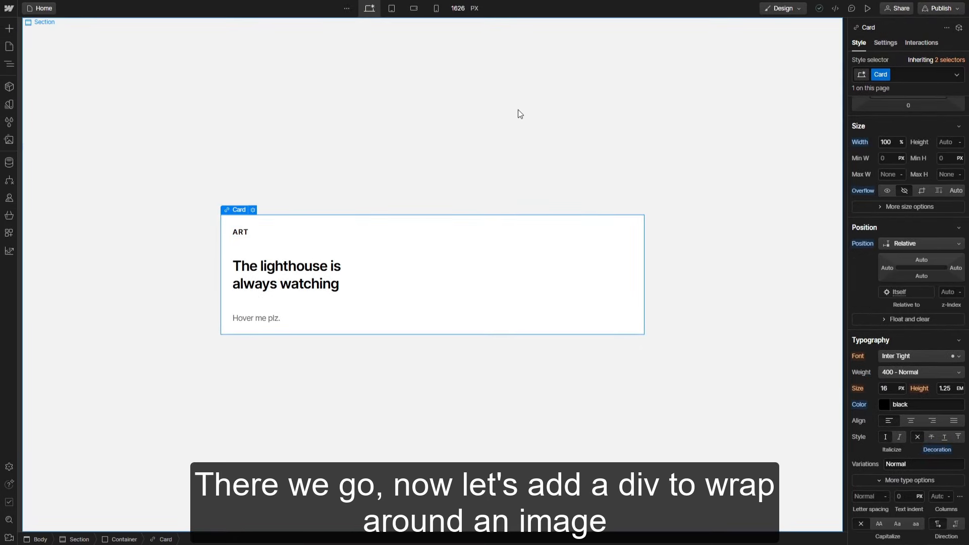
{"action": "key", "text": "ctrl+k"}
{"action": "type", "text": "div"}
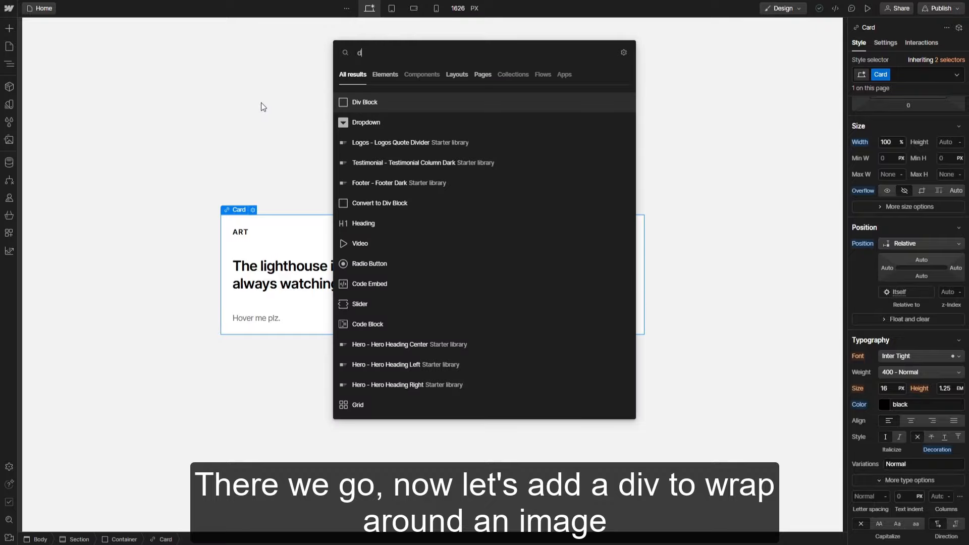
{"action": "left_click", "coordinate": [404, 99]}
{"action": "left_click", "coordinate": [894, 74]}
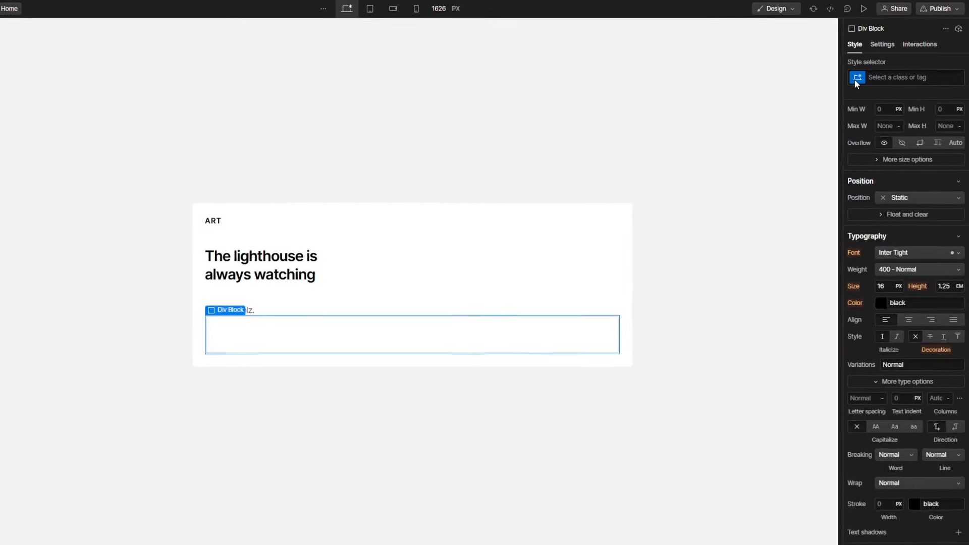
{"action": "type", "text": "Card Image Wrapper"}
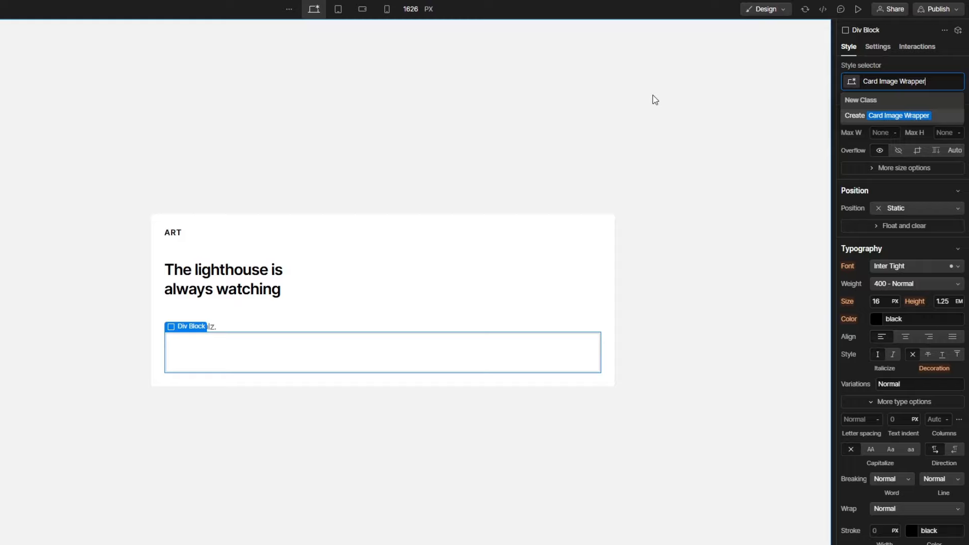
{"action": "key", "text": "Return"}
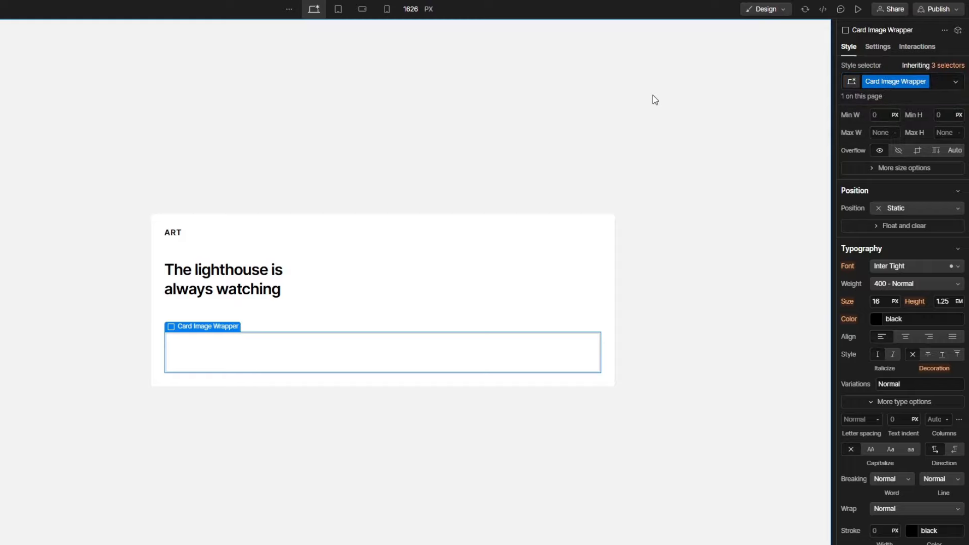
Step: Position the Card Image Wrapper as Absolute with the Right preset, along the card's right edge, and set its width to 5 REM
{"action": "left_click", "coordinate": [921, 209]}
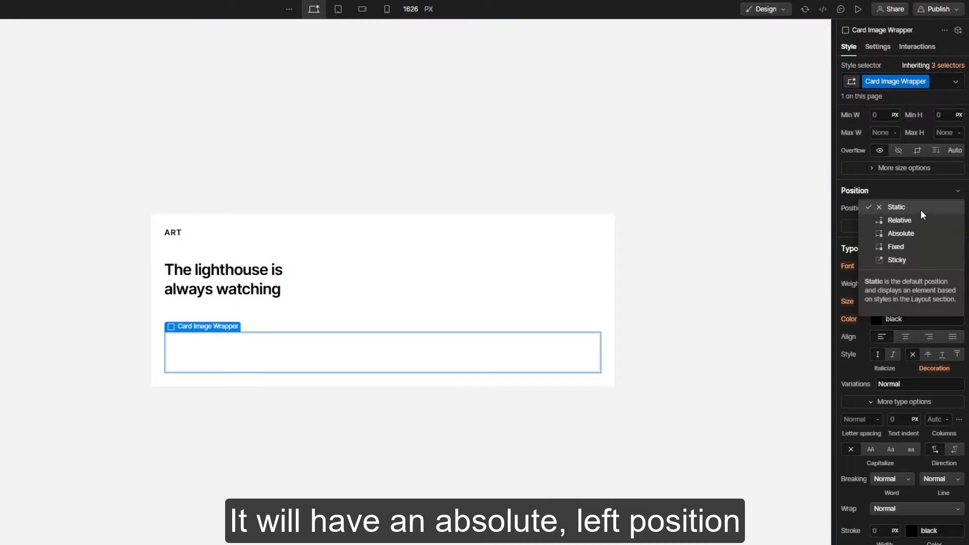
{"action": "left_click", "coordinate": [910, 233]}
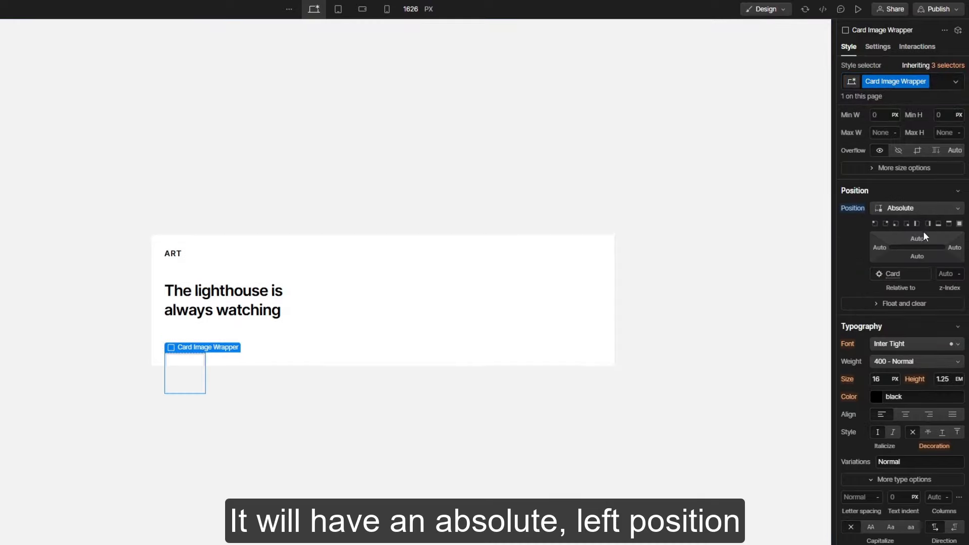
{"action": "left_click", "coordinate": [927, 223]}
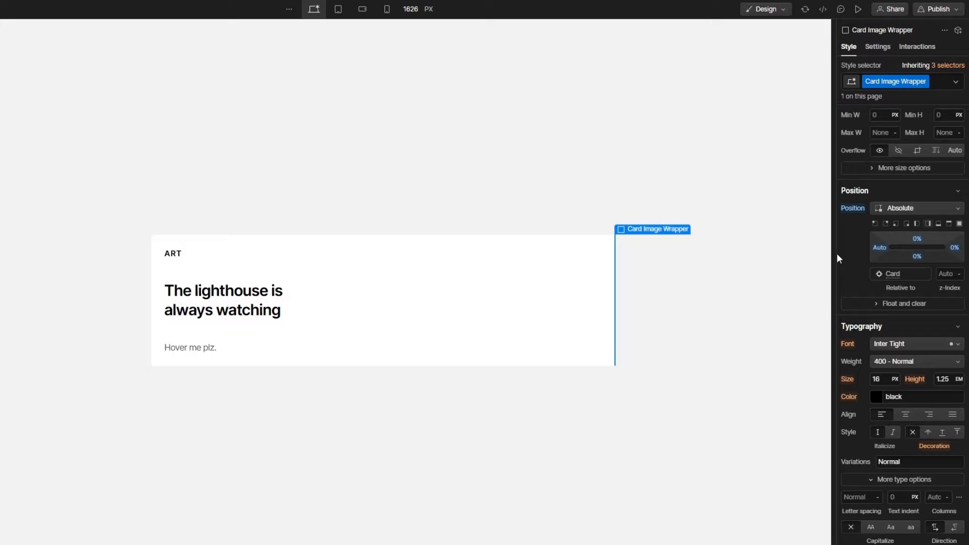
{"action": "scroll", "coordinate": [841, 268], "scroll_direction": "up", "scroll_amount": 2}
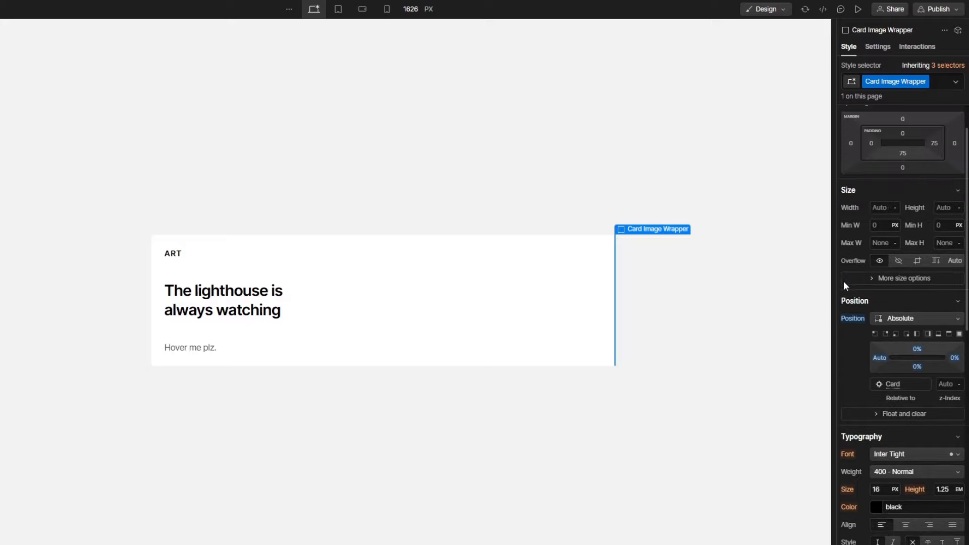
{"action": "left_click", "coordinate": [882, 208]}
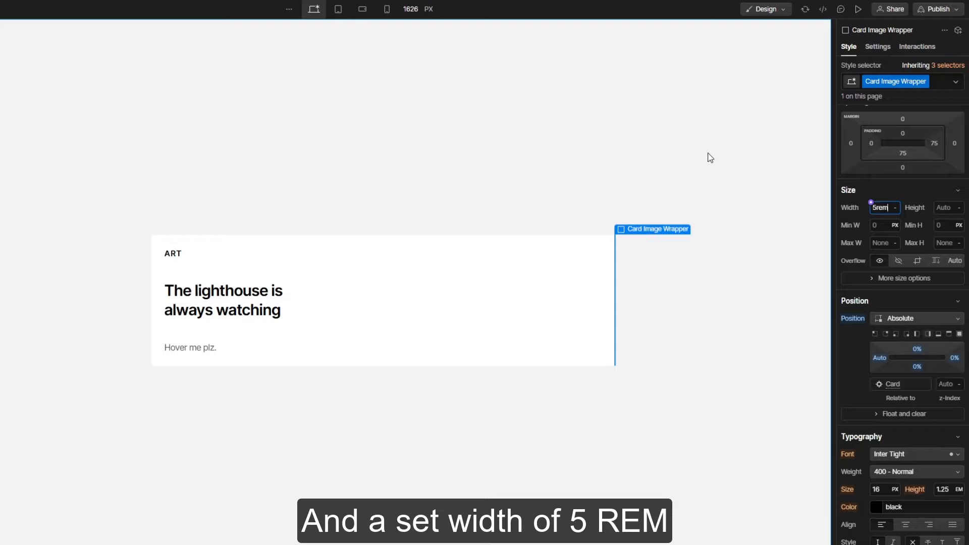
{"action": "key", "text": "Return"}
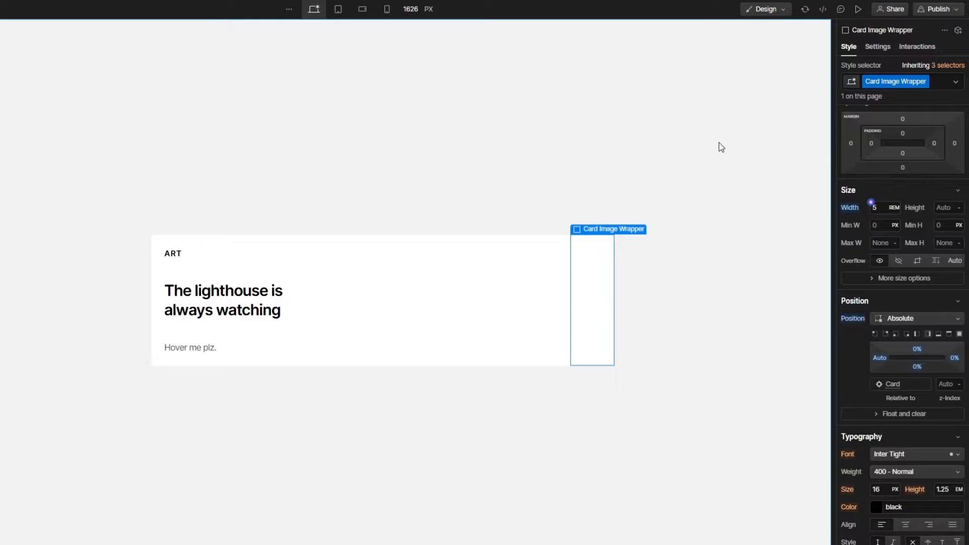
Step: Add an Image with the new class Card Image inside the wrapper and replace its placeholder with the blue ladder picture from the assets
{"action": "key", "text": "ctrl+e"}
{"action": "type", "text": "Image"}
{"action": "key", "text": "Return"}
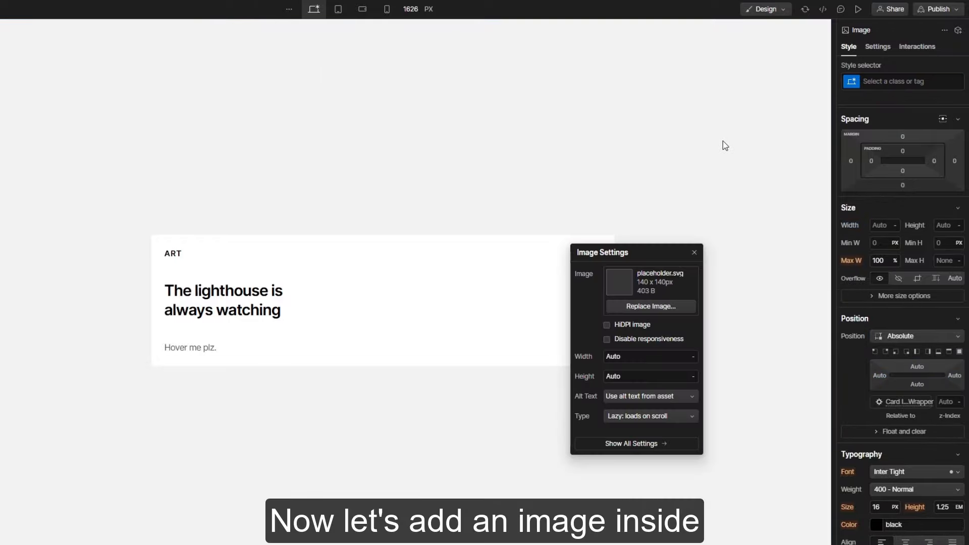
{"action": "key", "text": "ctrl+Return"}
{"action": "type", "text": "Car"}
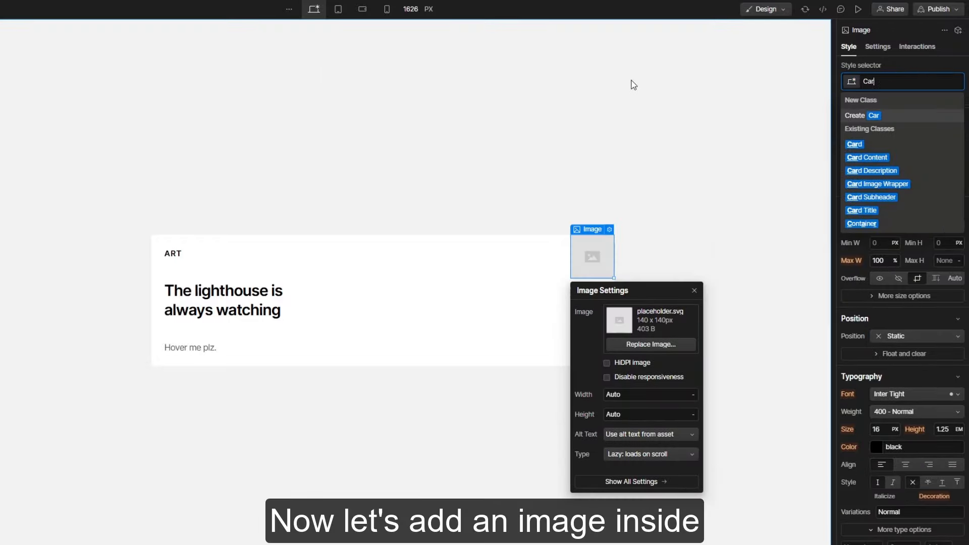
{"action": "type", "text": "d Image"}
{"action": "key", "text": "Return"}
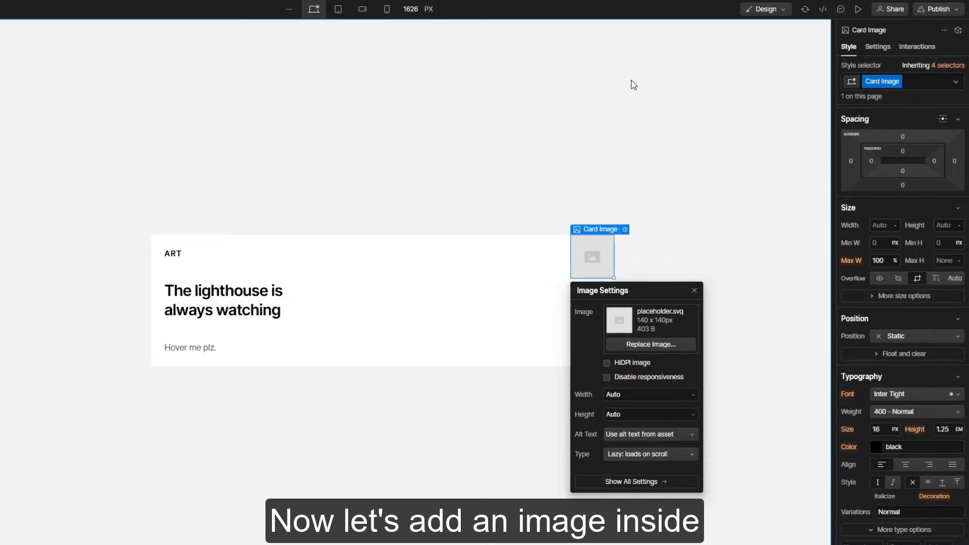
{"action": "left_click", "coordinate": [657, 347]}
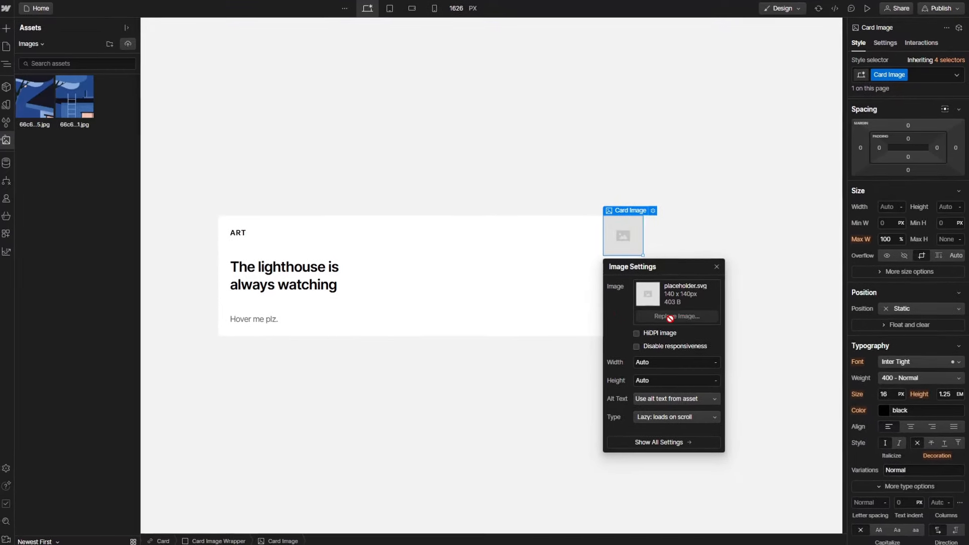
{"action": "left_click", "coordinate": [77, 96]}
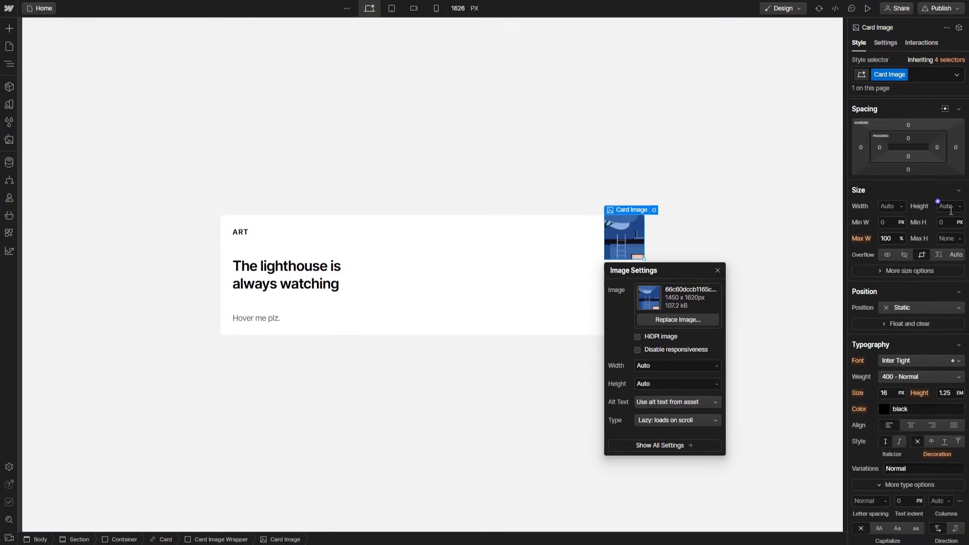
Step: Set the Card Image's fit to Cover and both its height and width to 100%
{"action": "left_click", "coordinate": [909, 272]}
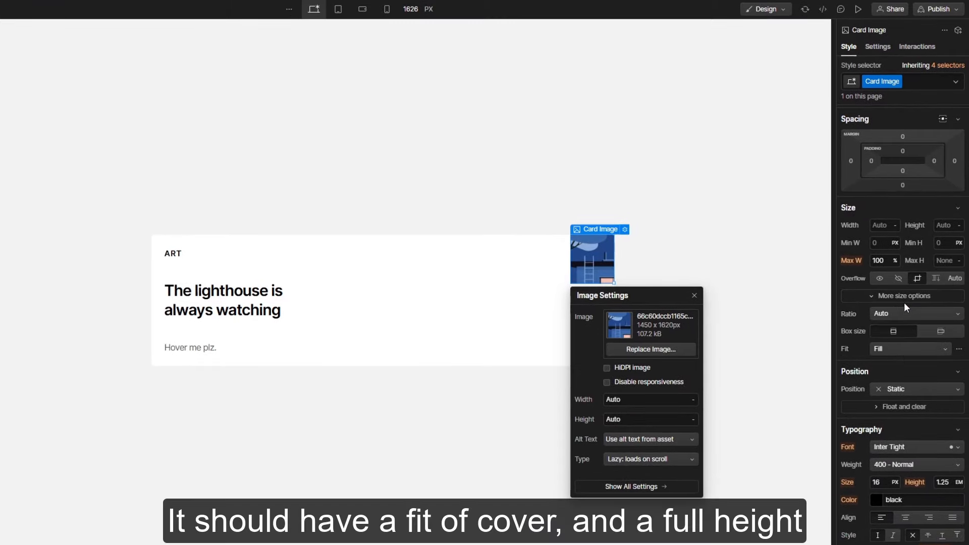
{"action": "left_click", "coordinate": [896, 348]}
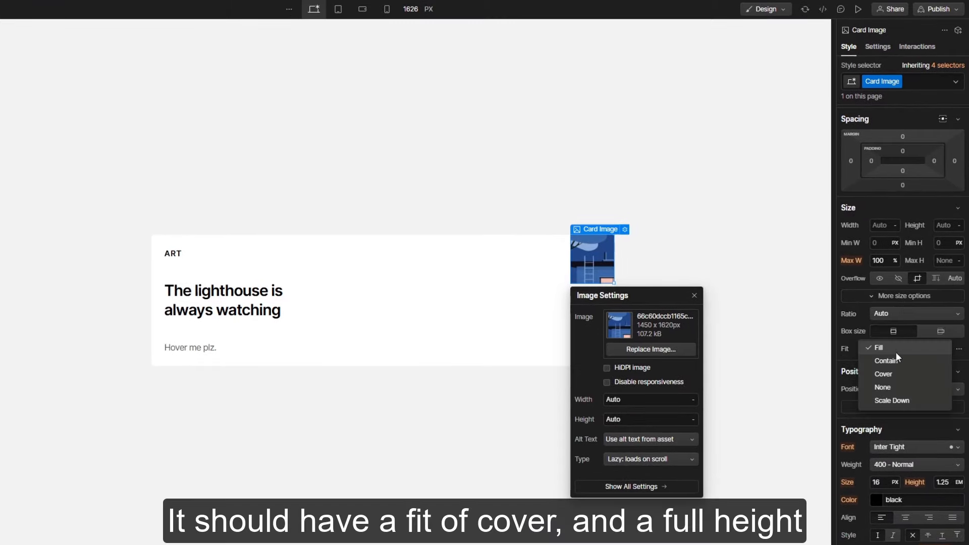
{"action": "left_click", "coordinate": [898, 374]}
{"action": "left_click", "coordinate": [943, 225]}
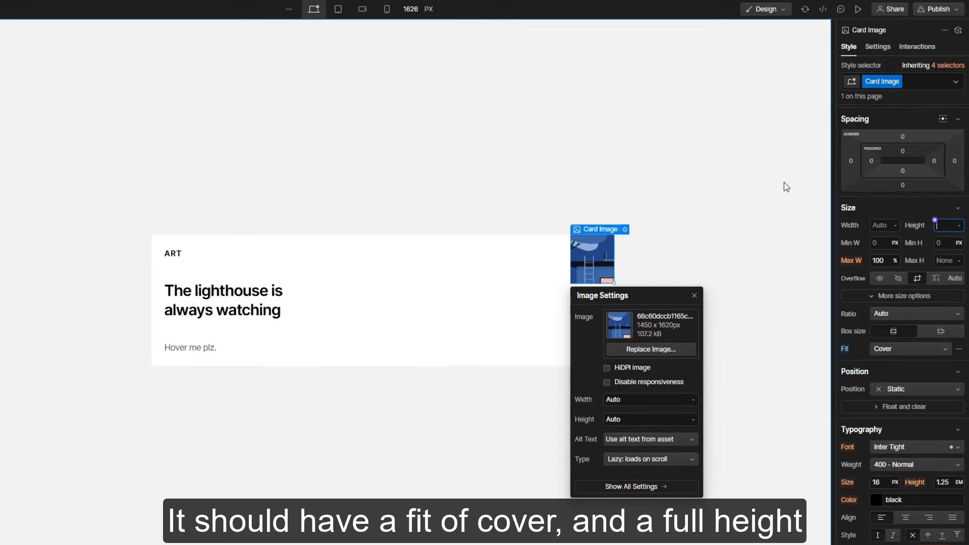
{"action": "type", "text": "100%"}
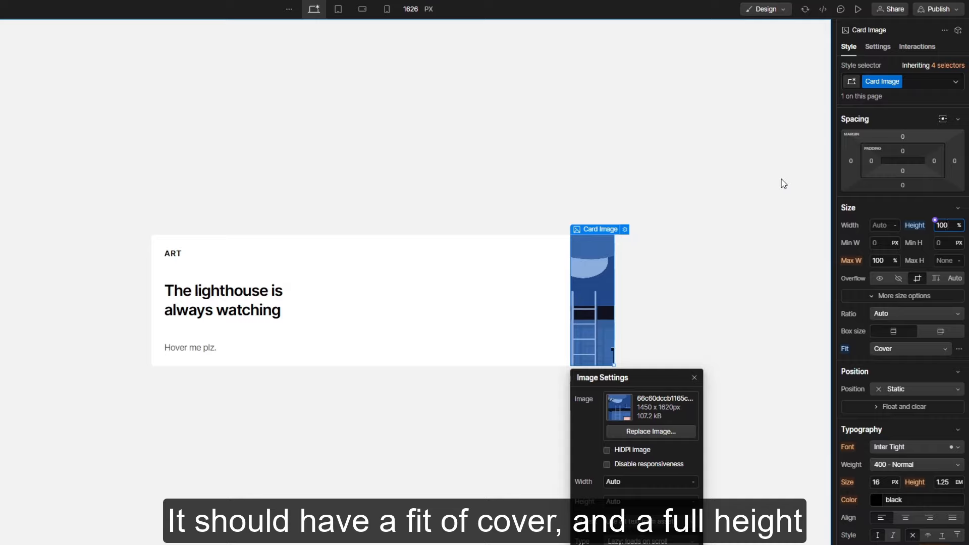
{"action": "left_click", "coordinate": [889, 229]}
{"action": "type", "text": "1"}
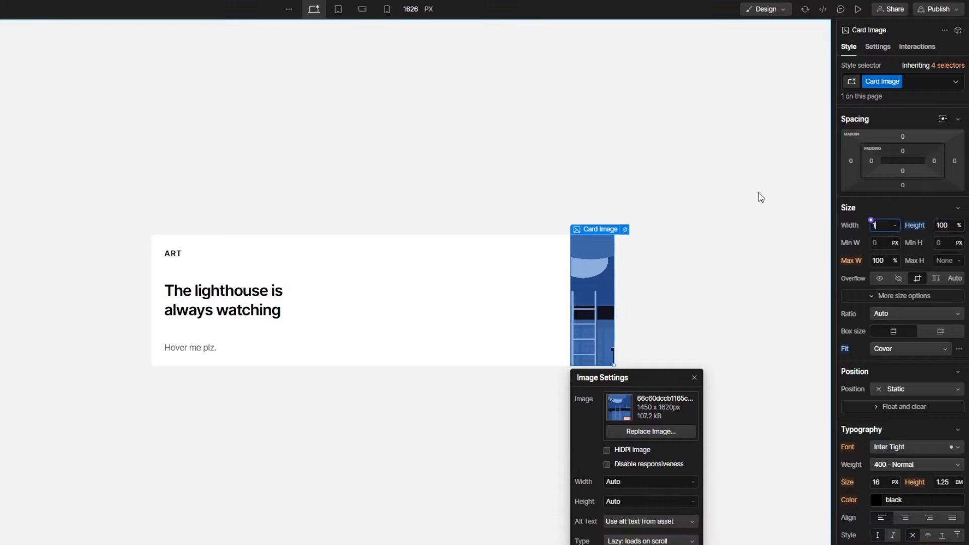
{"action": "type", "text": "00"}
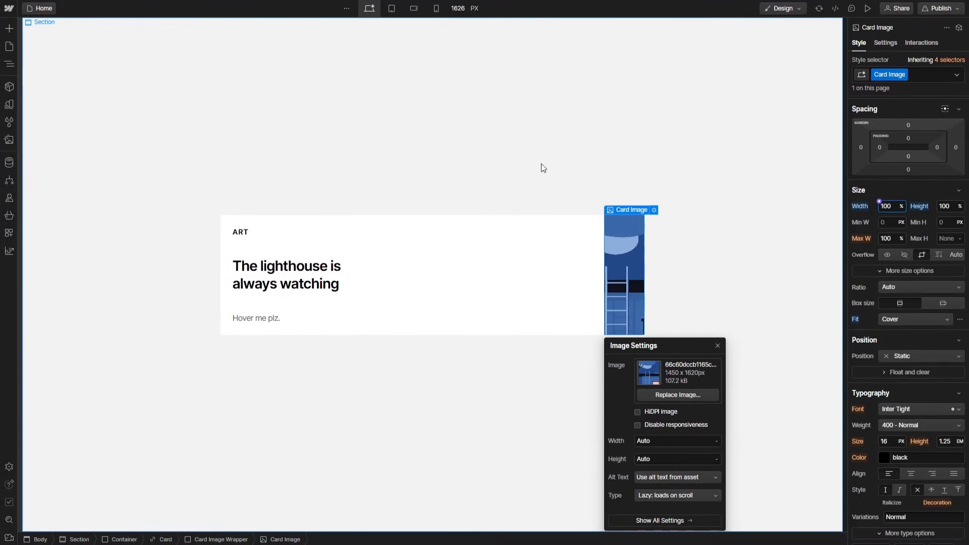
Step: Add a Div Block inside the Card Image Wrapper and give it the new class Card Image Overlay
{"action": "left_click", "coordinate": [13, 66]}
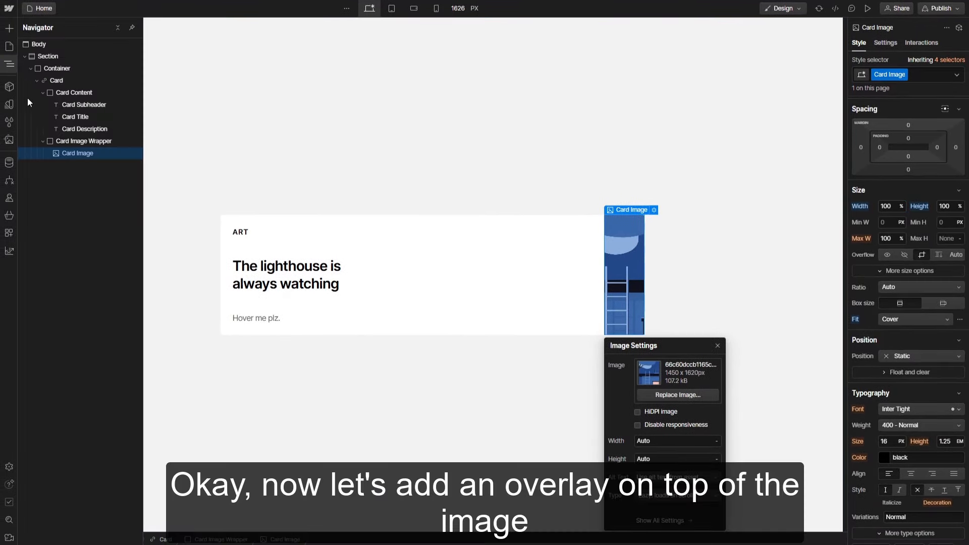
{"action": "left_click", "coordinate": [70, 140]}
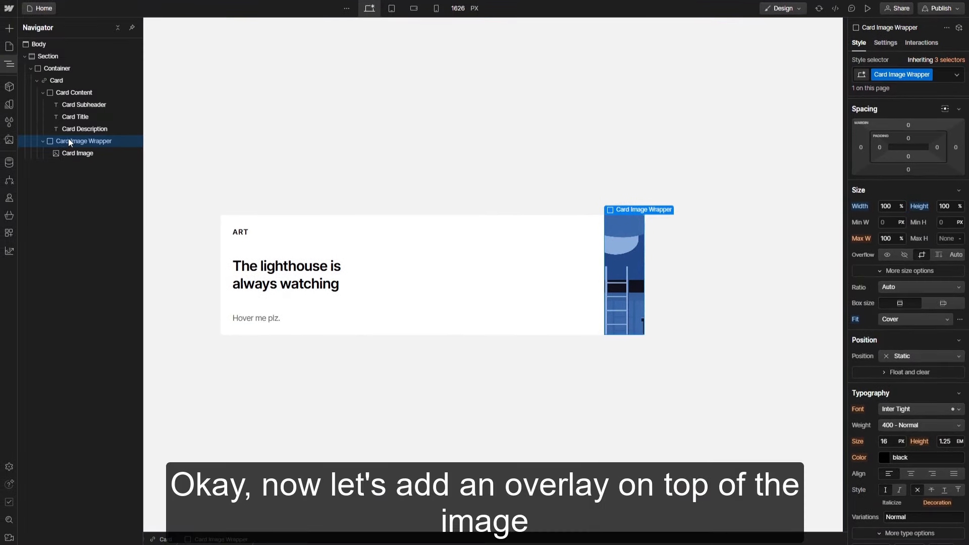
{"action": "left_click", "coordinate": [8, 65]}
{"action": "key", "text": "ctrl+k"}
{"action": "left_click", "coordinate": [348, 101]}
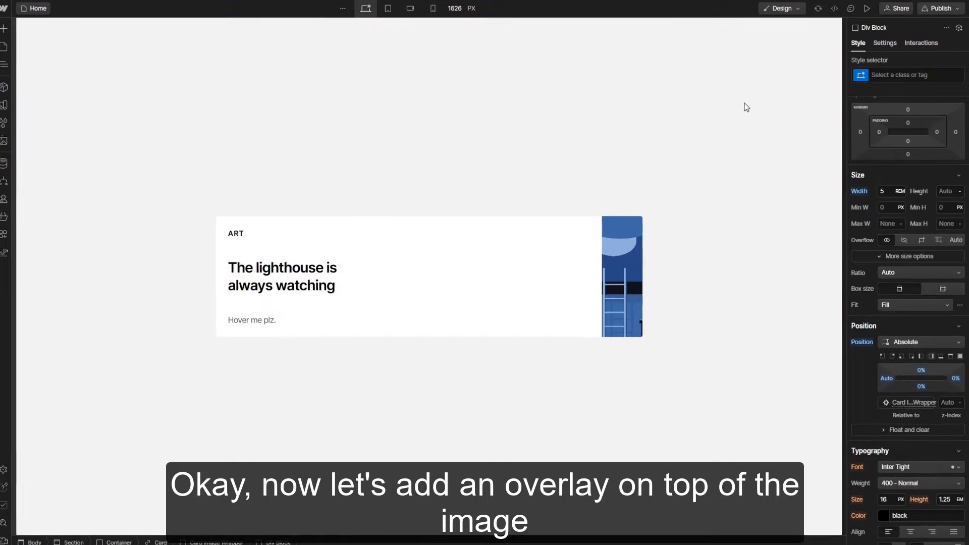
{"action": "left_click", "coordinate": [906, 80]}
{"action": "type", "text": "Card "}
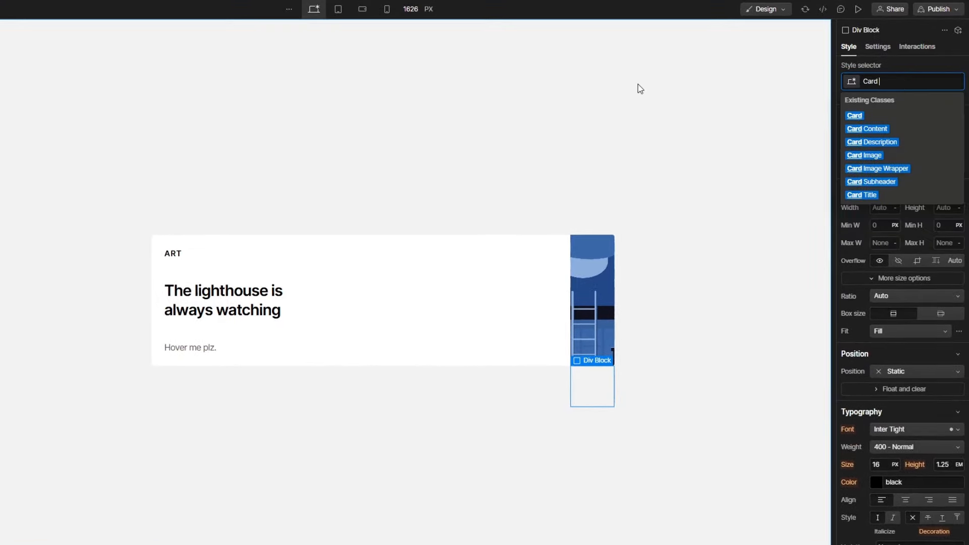
{"action": "type", "text": "Image Overlay"}
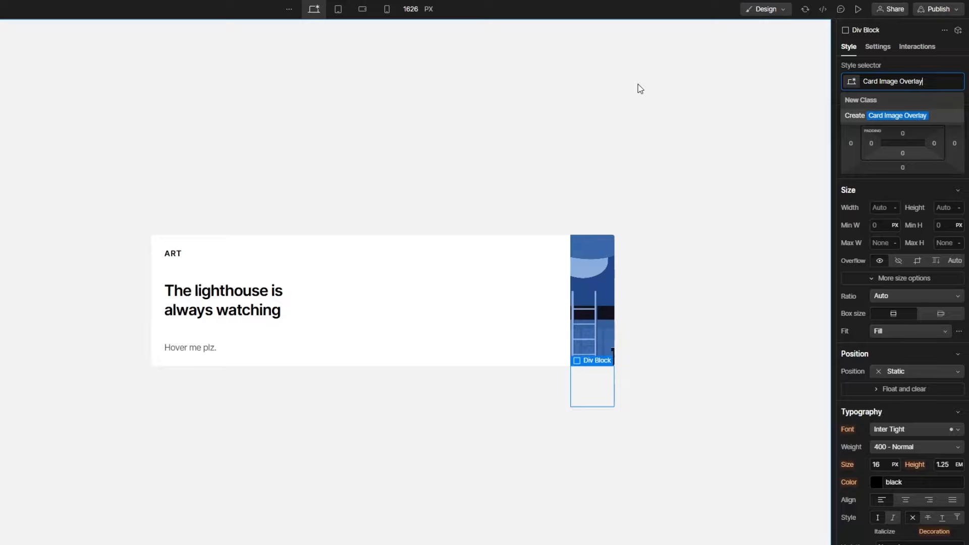
{"action": "key", "text": "Return"}
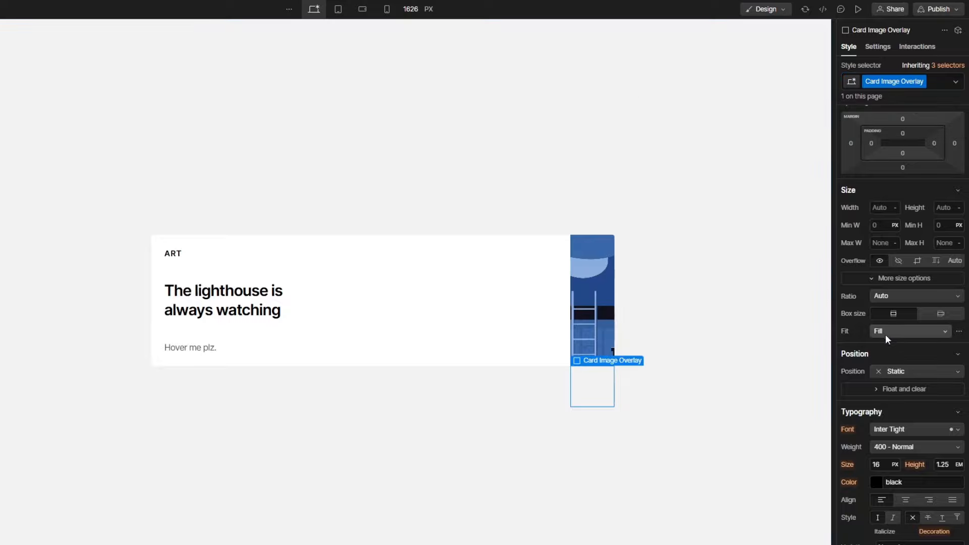
Step: Position the Card Image Overlay as Absolute with the Full preset and set its z-index to 2
{"action": "left_click", "coordinate": [904, 371]}
{"action": "left_click", "coordinate": [902, 394]}
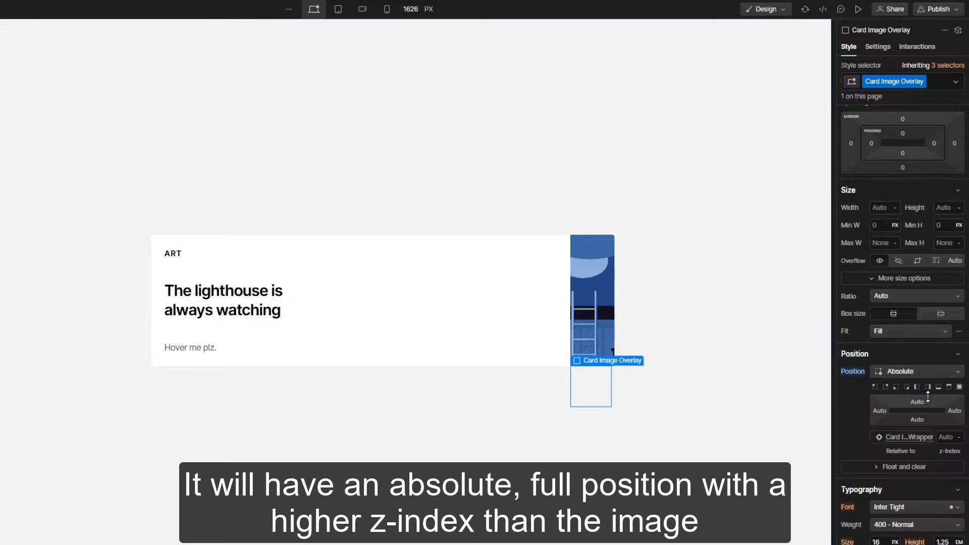
{"action": "left_click", "coordinate": [959, 386]}
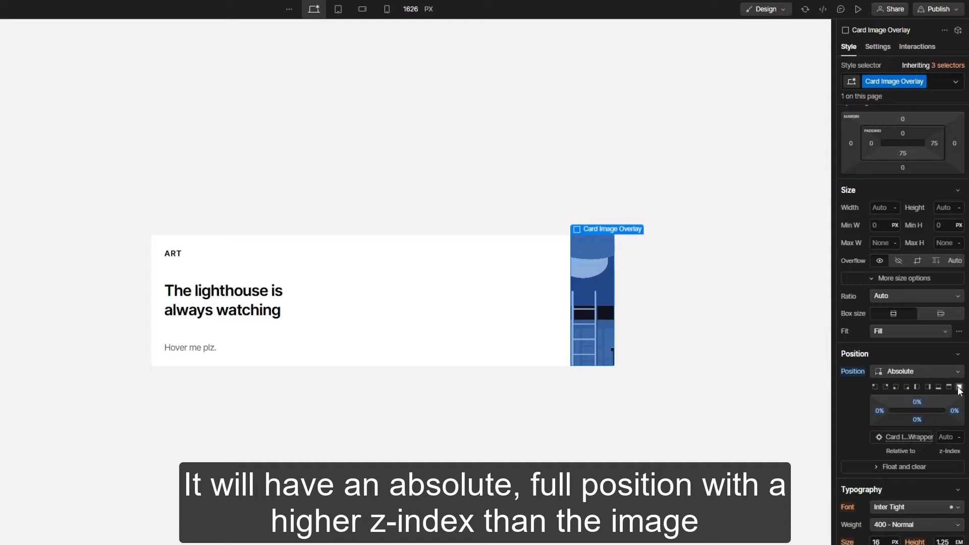
{"action": "left_click", "coordinate": [949, 437]}
{"action": "type", "text": "2"}
{"action": "key", "text": "Tab"}
Step: Give the Card Image Overlay a black background color at 25% alpha
{"action": "scroll", "coordinate": [847, 417], "scroll_direction": "down", "scroll_amount": 10}
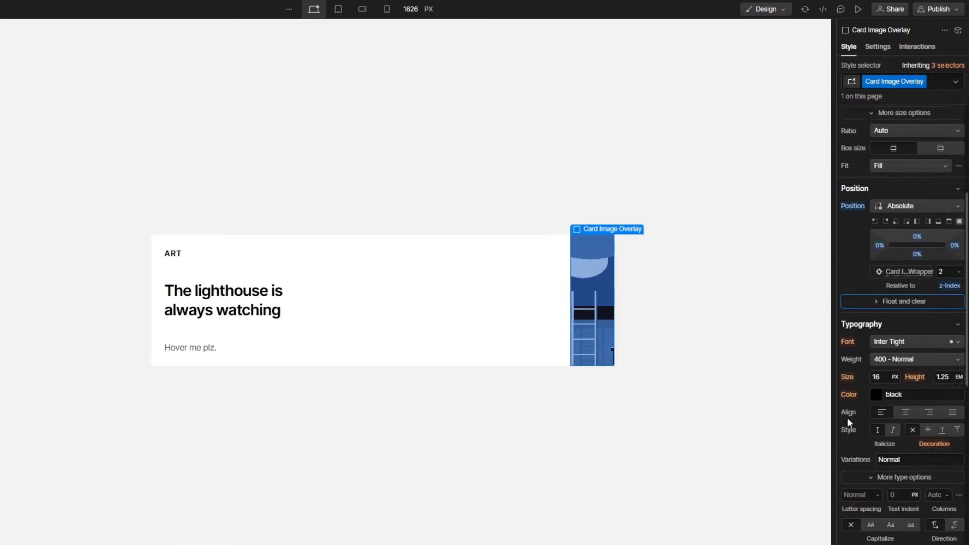
{"action": "left_click", "coordinate": [877, 308]}
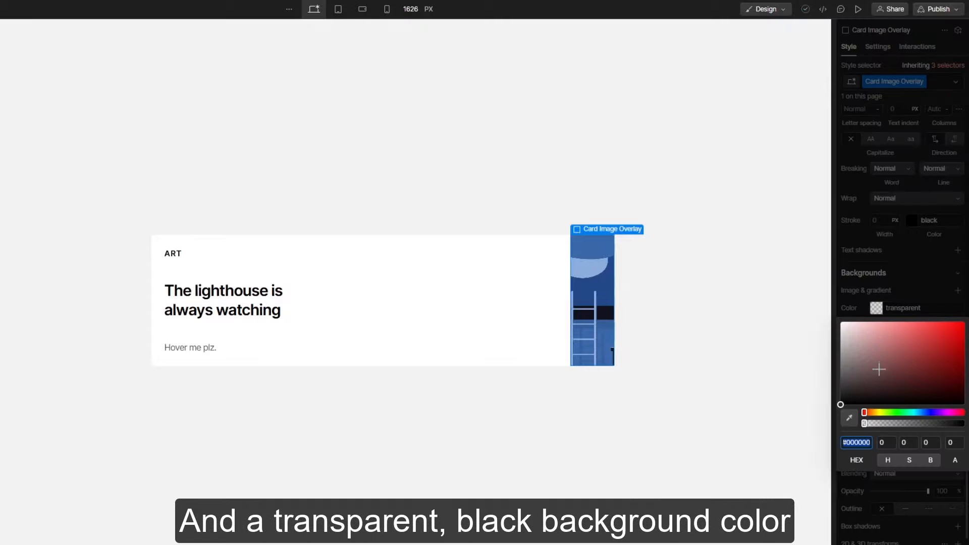
{"action": "left_click_drag", "start_coordinate": [878, 372], "coordinate": [789, 459]}
{"action": "left_click", "coordinate": [954, 443]}
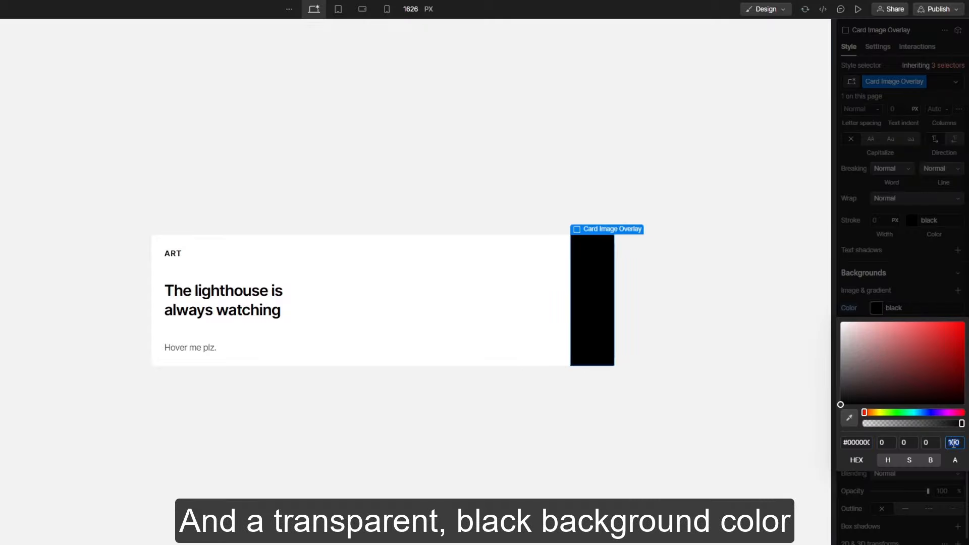
{"action": "key", "text": "Tab"}
{"action": "left_click", "coordinate": [897, 502]}
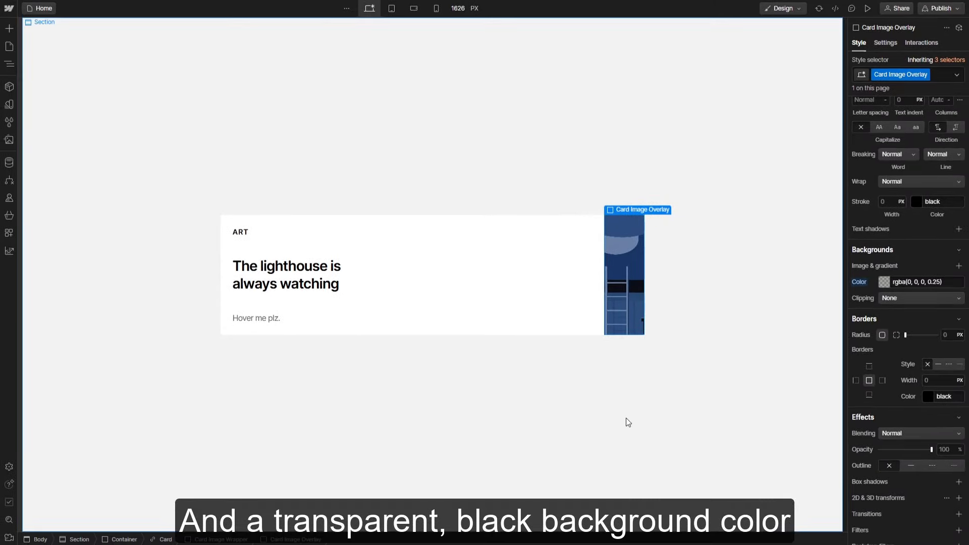
{"action": "left_click", "coordinate": [626, 419]}
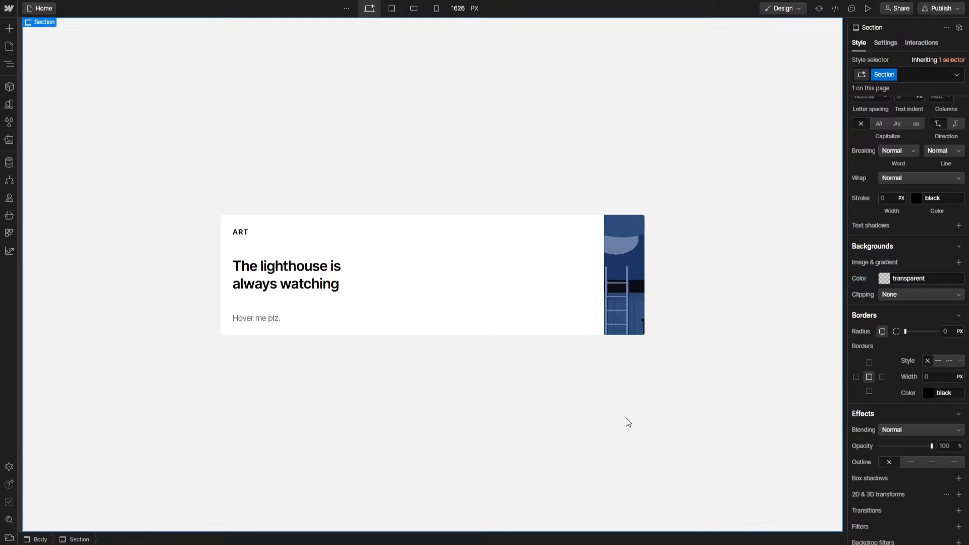
Step: Add a Mouse hover element trigger to the whole Card
{"action": "left_click", "coordinate": [495, 228]}
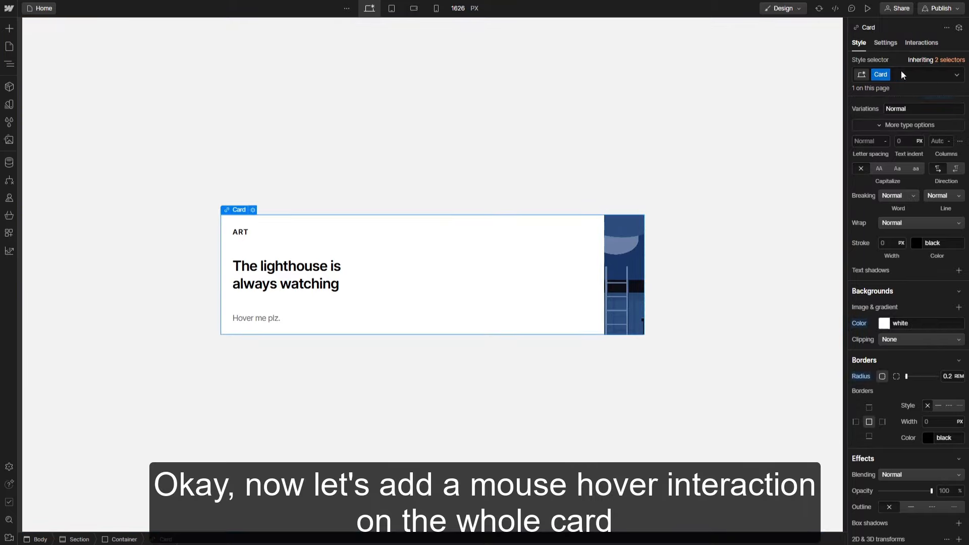
{"action": "left_click", "coordinate": [922, 45]}
{"action": "left_click", "coordinate": [959, 77]}
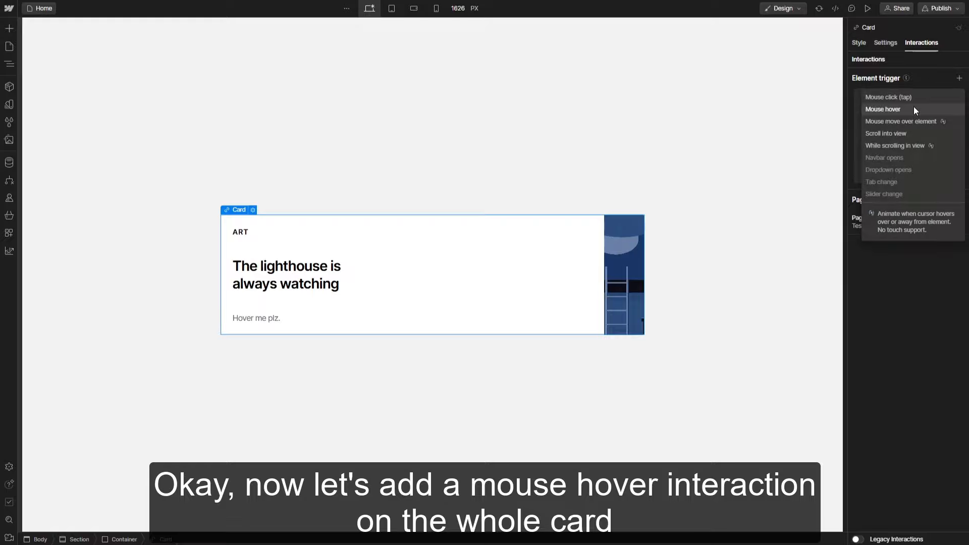
{"action": "left_click", "coordinate": [914, 106]}
Step: Create a new timed animation for the Card's On hover action and name it "Card - Hover In"
{"action": "left_click", "coordinate": [911, 131]}
{"action": "left_click", "coordinate": [912, 154]}
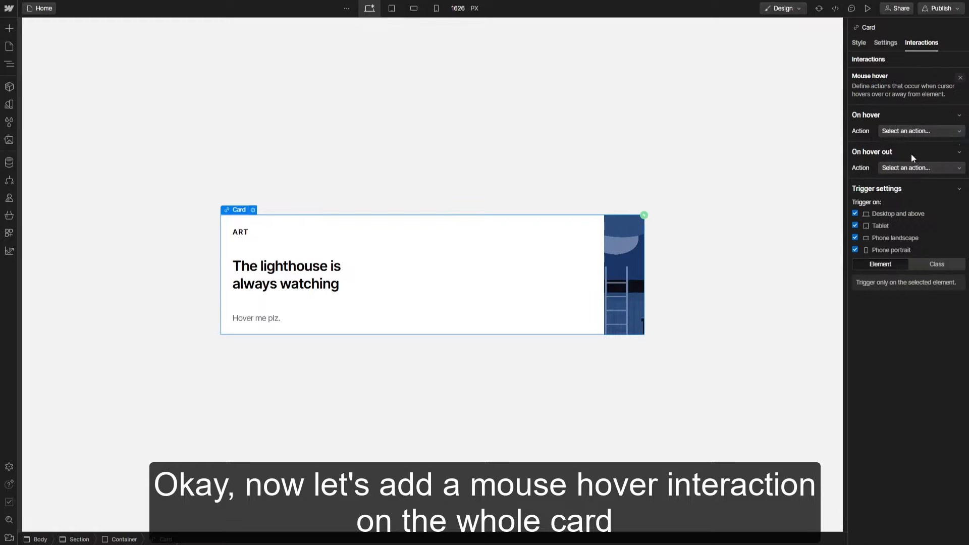
{"action": "left_click", "coordinate": [959, 147]}
{"action": "type", "text": "Card "}
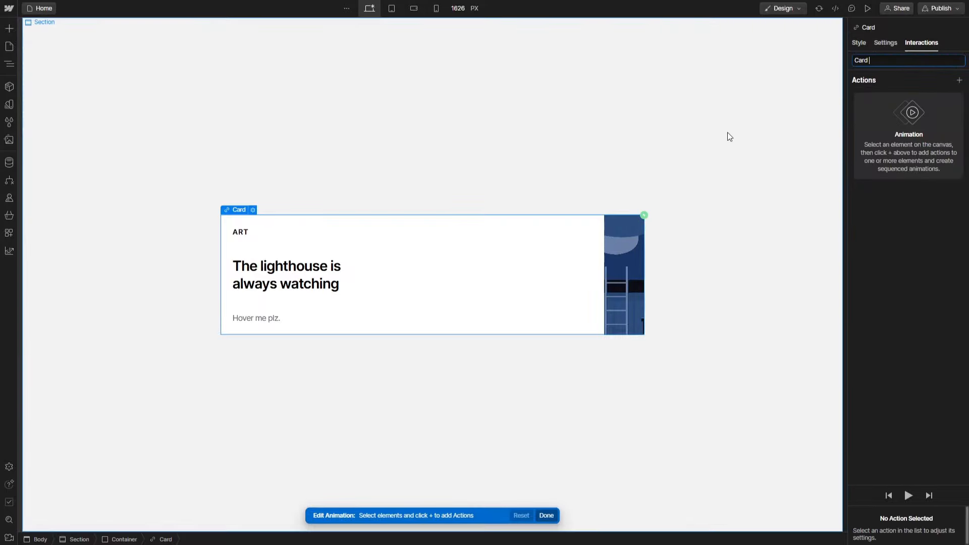
{"action": "type", "text": "- Hover In"}
{"action": "key", "text": "Return"}
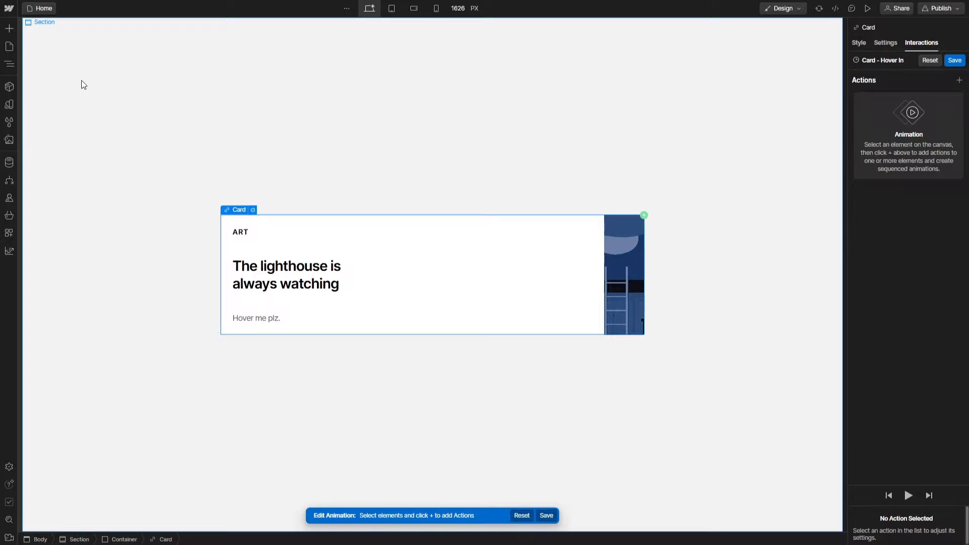
Step: Add a Size action for the Card Image Wrapper as initial state, with a width of 5 REM
{"action": "left_click", "coordinate": [9, 63]}
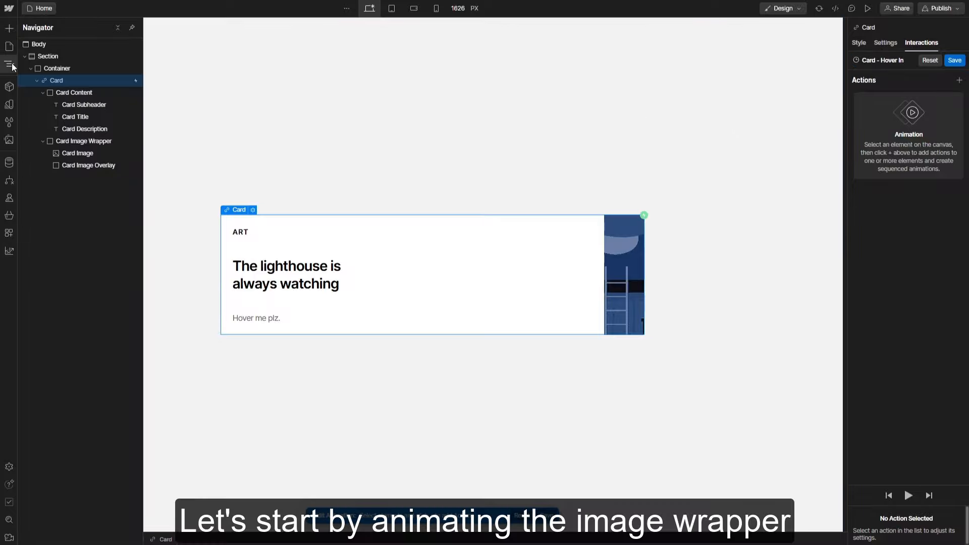
{"action": "left_click", "coordinate": [68, 141]}
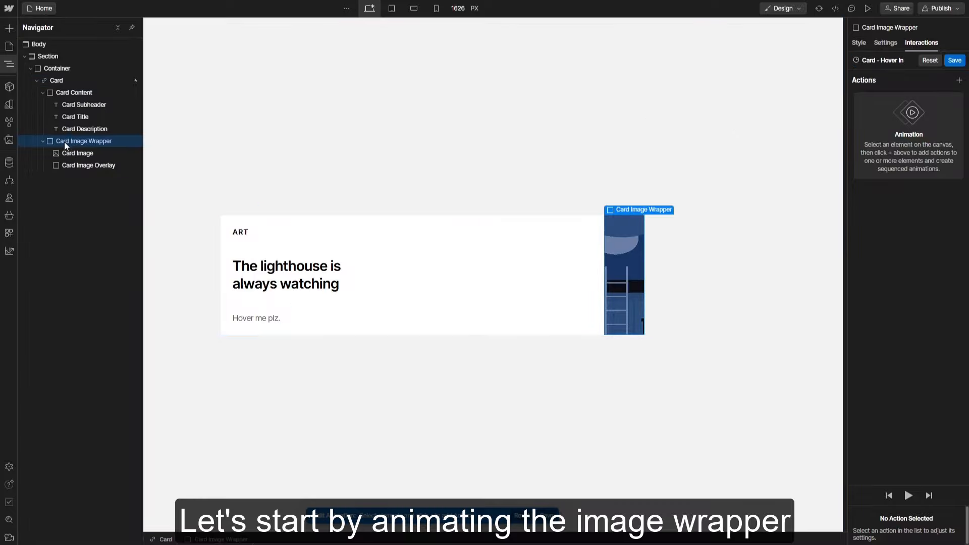
{"action": "left_click", "coordinate": [959, 80]}
{"action": "left_click", "coordinate": [918, 329]}
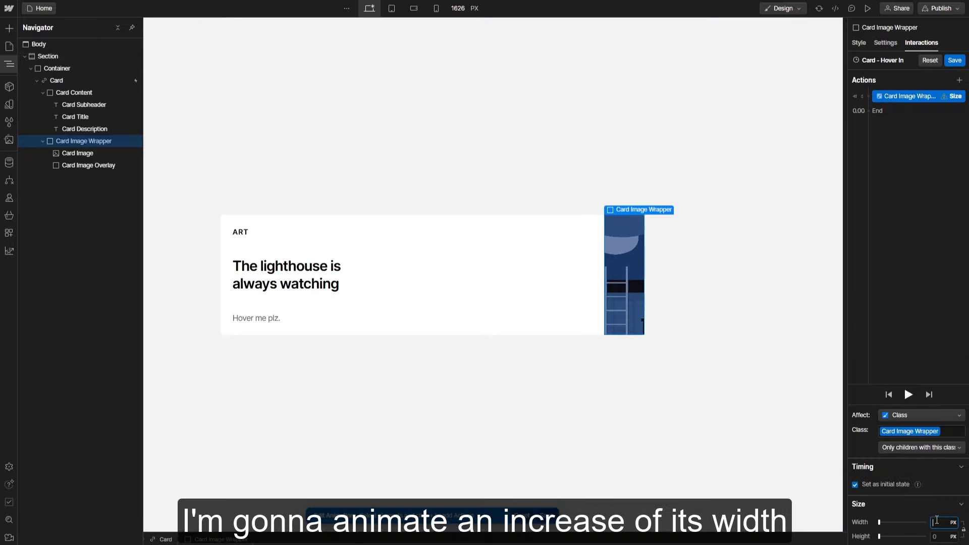
{"action": "type", "text": "5rem"}
{"action": "key", "text": "Return"}
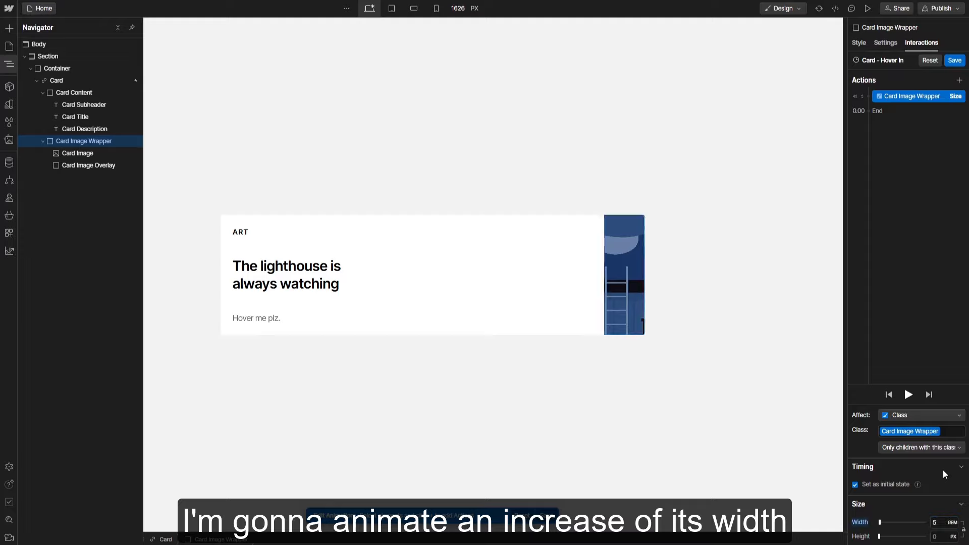
Step: Add a second Size action for the Card Image Wrapper after the initial state, with a width of 12 REM
{"action": "left_click", "coordinate": [879, 112]}
{"action": "left_click", "coordinate": [882, 364]}
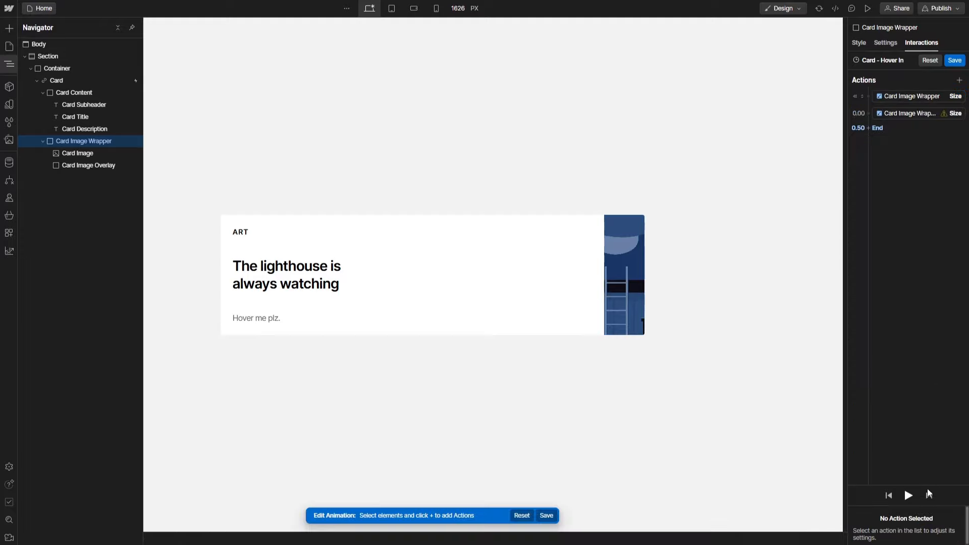
{"action": "left_click", "coordinate": [909, 113]}
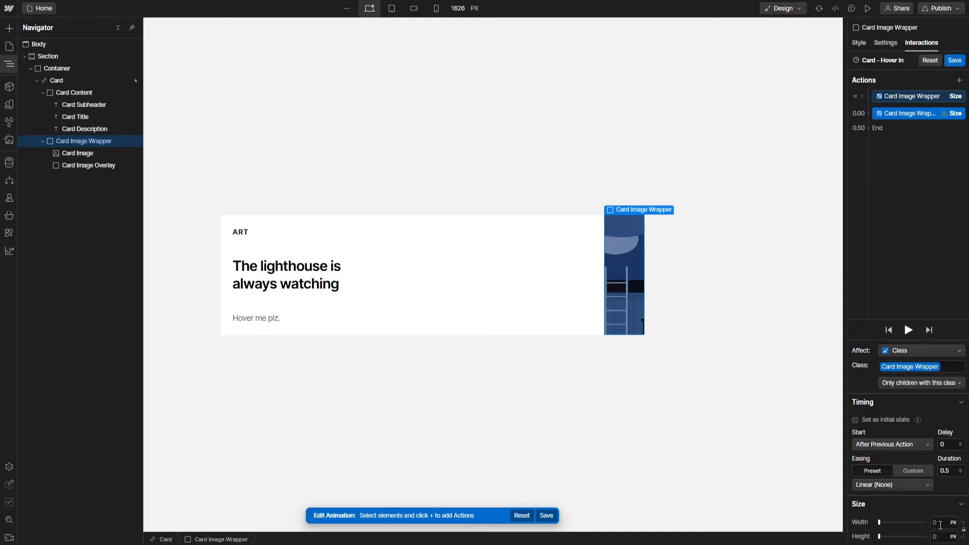
{"action": "type", "text": "0rem"}
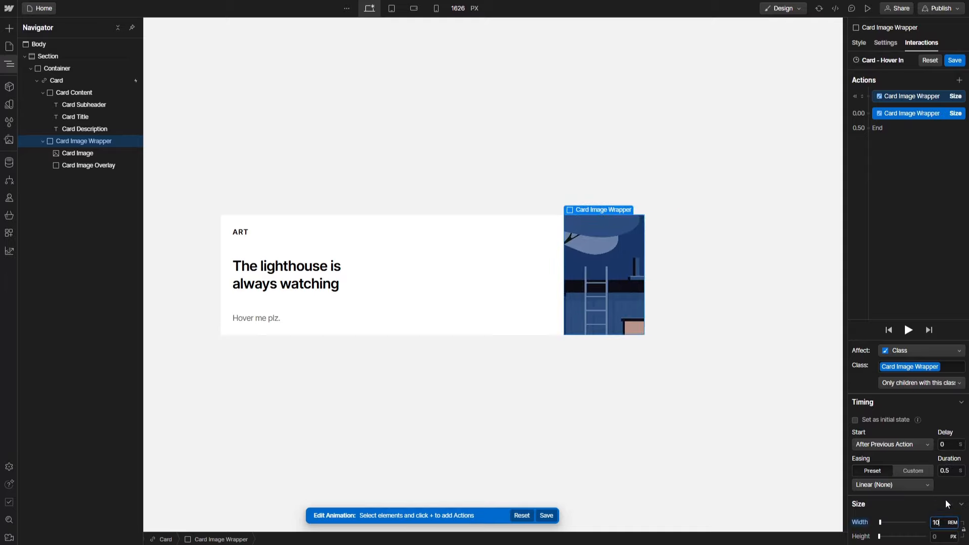
{"action": "type", "text": "2"}
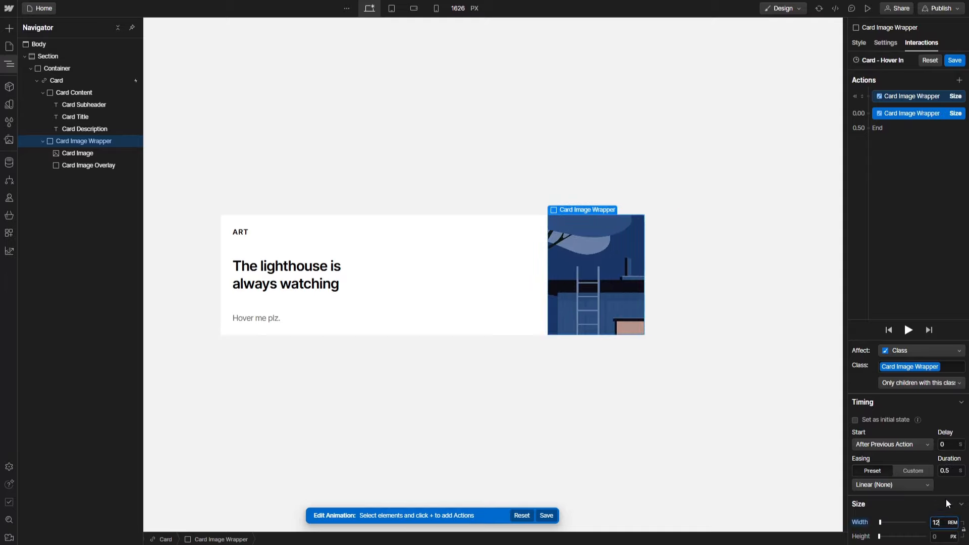
Step: Set the easing of the wrapper's 12 REM Size action to Out Quart and preview the animation
{"action": "left_click", "coordinate": [913, 483]}
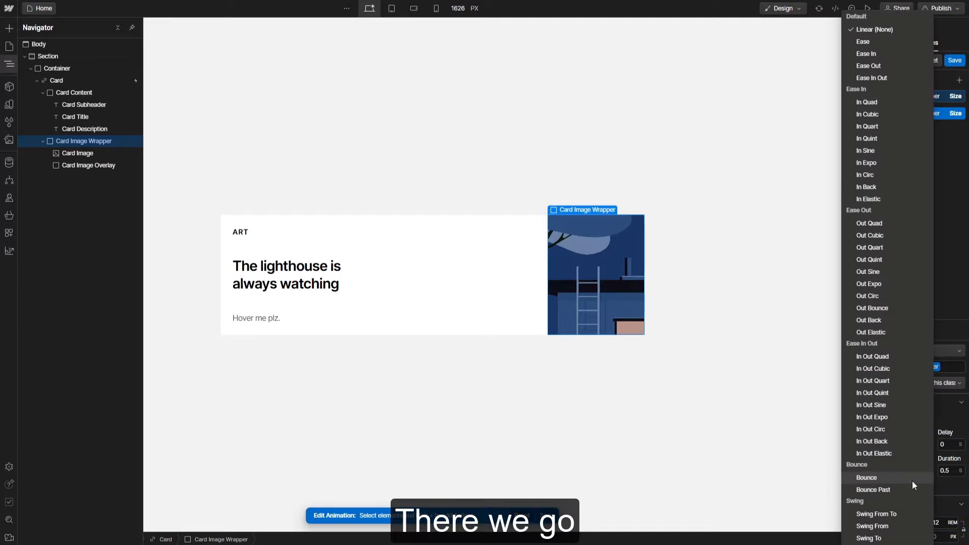
{"action": "left_click", "coordinate": [873, 252]}
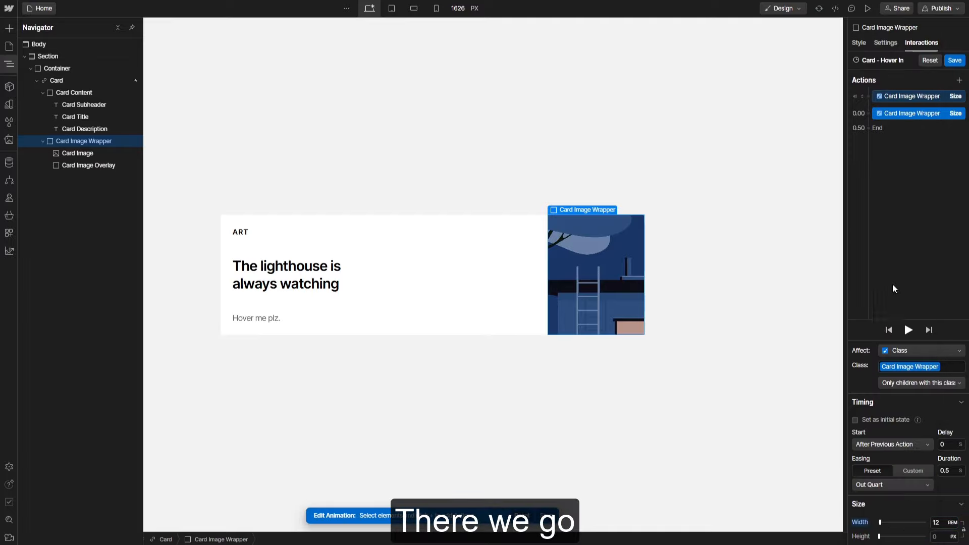
{"action": "left_click", "coordinate": [909, 329]}
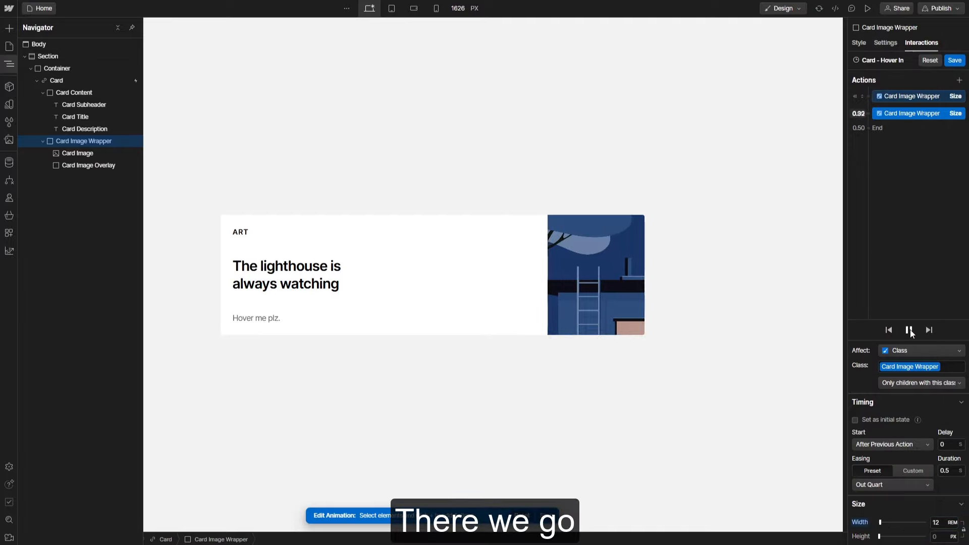
{"action": "left_click", "coordinate": [910, 330]}
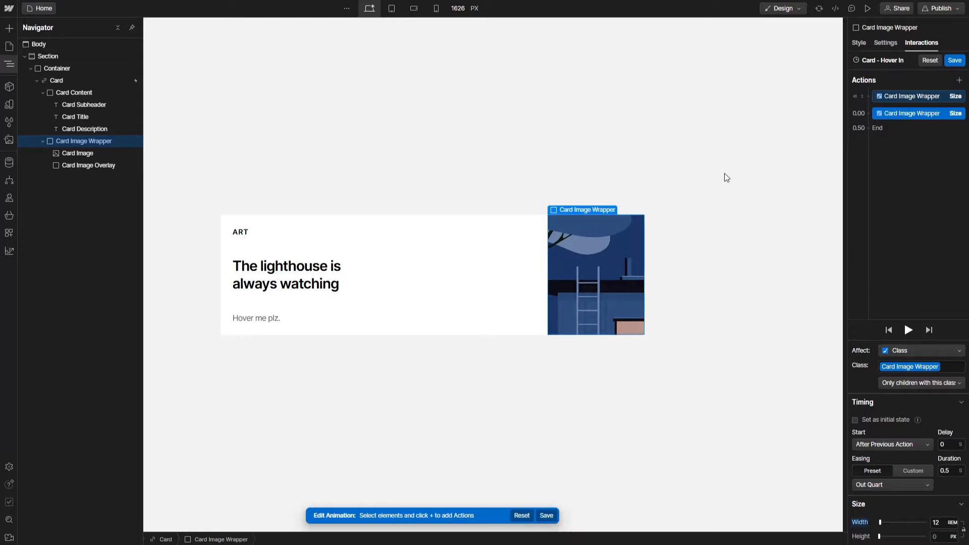
Step: Add an Opacity action for the Card Image Overlay as initial state, set to 100%
{"action": "left_click", "coordinate": [113, 165]}
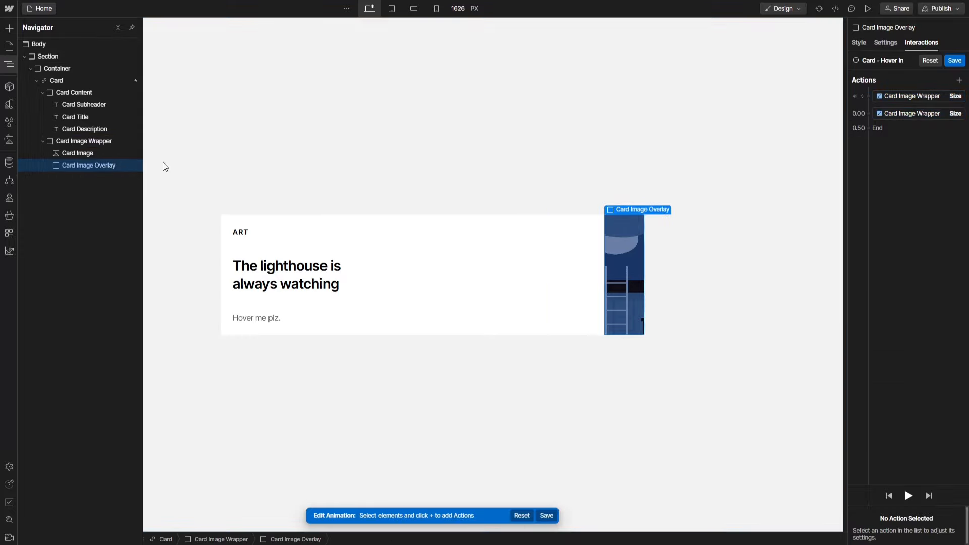
{"action": "left_click", "coordinate": [899, 128]}
{"action": "left_click", "coordinate": [898, 211]}
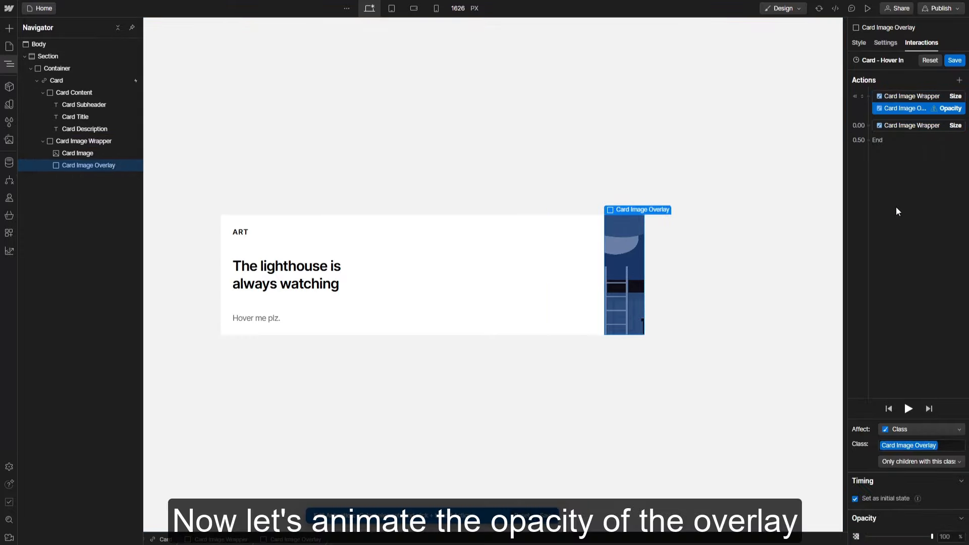
{"action": "left_click", "coordinate": [945, 537]}
{"action": "key", "text": "BackSpace"}
{"action": "type", "text": "0"}
{"action": "key", "text": "Return"}
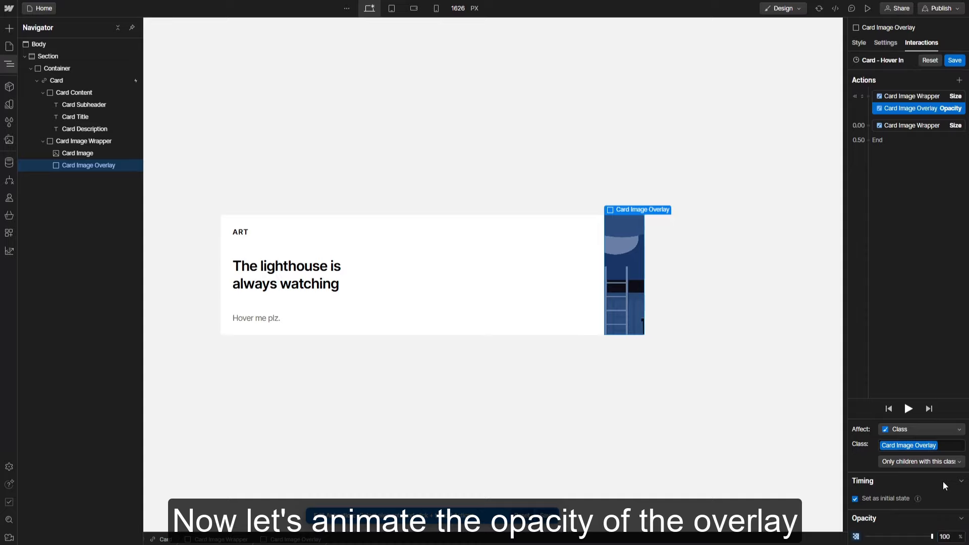
Step: Add a second Opacity action for the Card Image Overlay, running with the wrapper's size change, and set it to 0%
{"action": "left_click", "coordinate": [870, 133]}
{"action": "left_click", "coordinate": [888, 239]}
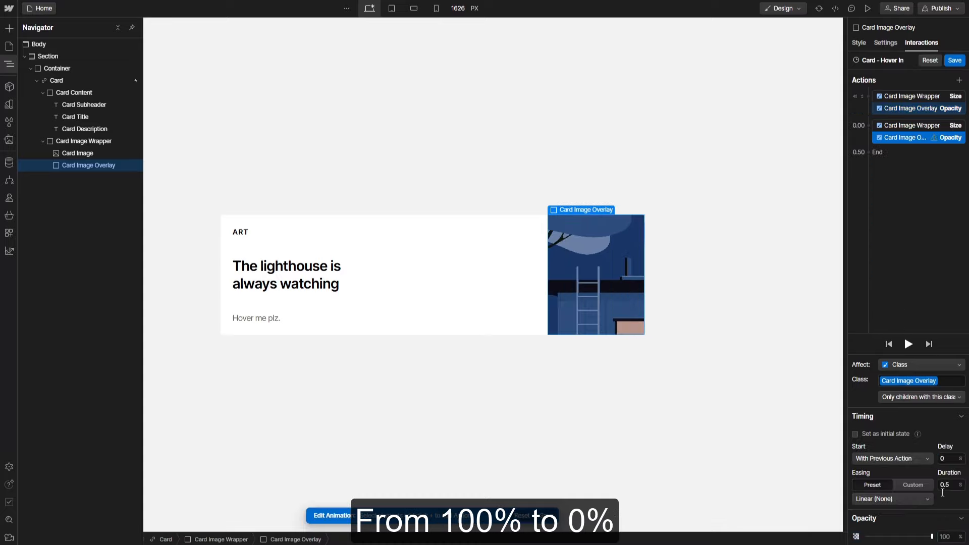
{"action": "left_click", "coordinate": [949, 536]}
{"action": "key", "text": "Return"}
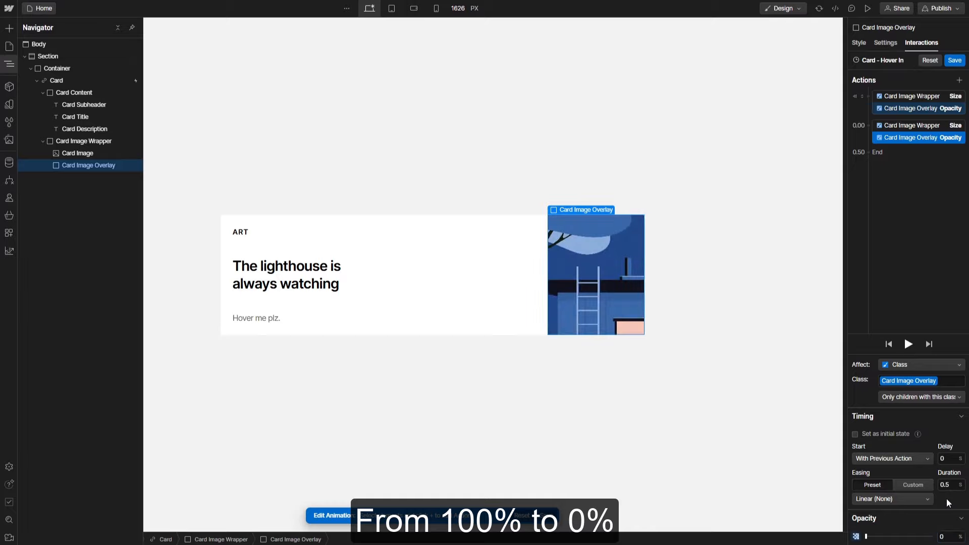
Step: Set the easing of the overlay's 0% Opacity action to Out Quart and preview the combined animation
{"action": "left_click", "coordinate": [920, 498]}
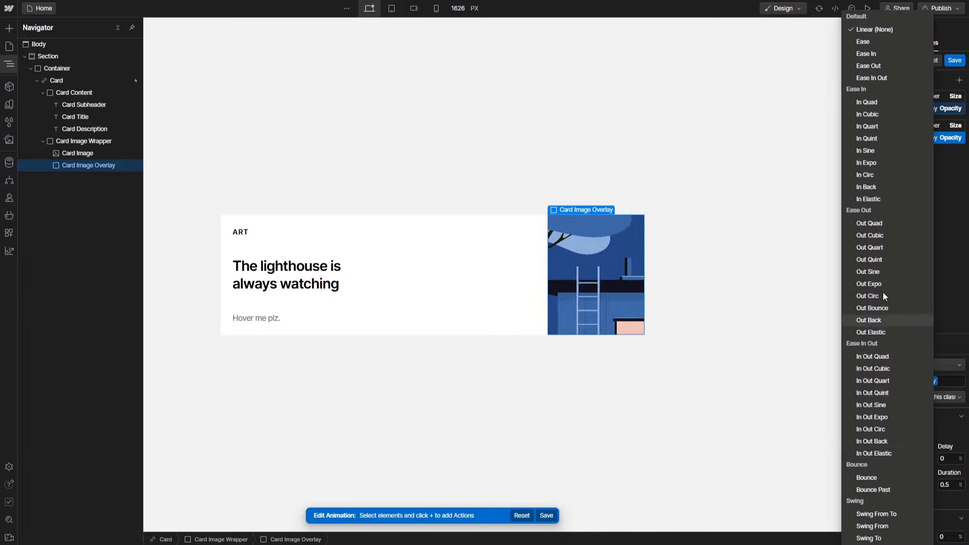
{"action": "left_click", "coordinate": [879, 246]}
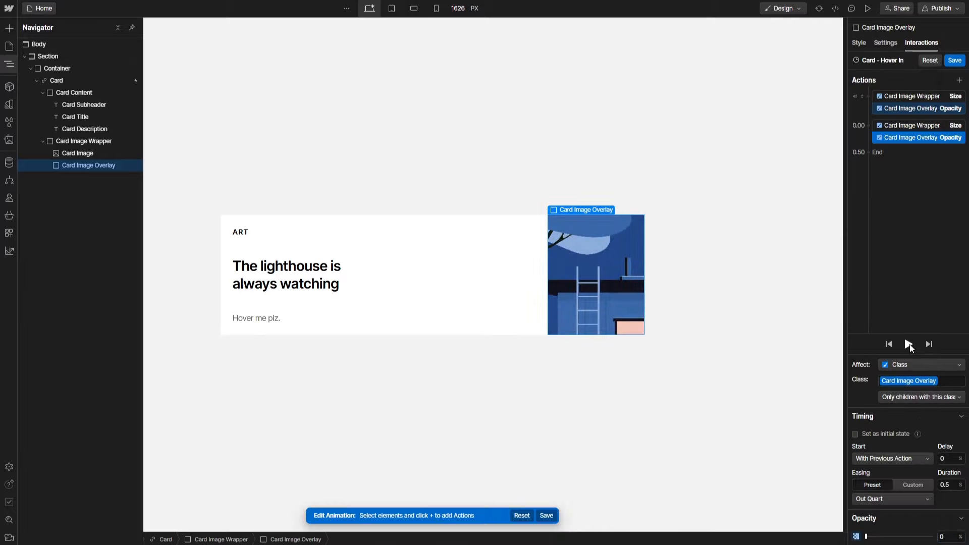
{"action": "left_click", "coordinate": [908, 344]}
{"action": "left_click", "coordinate": [909, 344]}
{"action": "left_click", "coordinate": [909, 344]}
Step: Add a BG Color action for the Card as initial state, with white as its color
{"action": "left_click", "coordinate": [126, 81]}
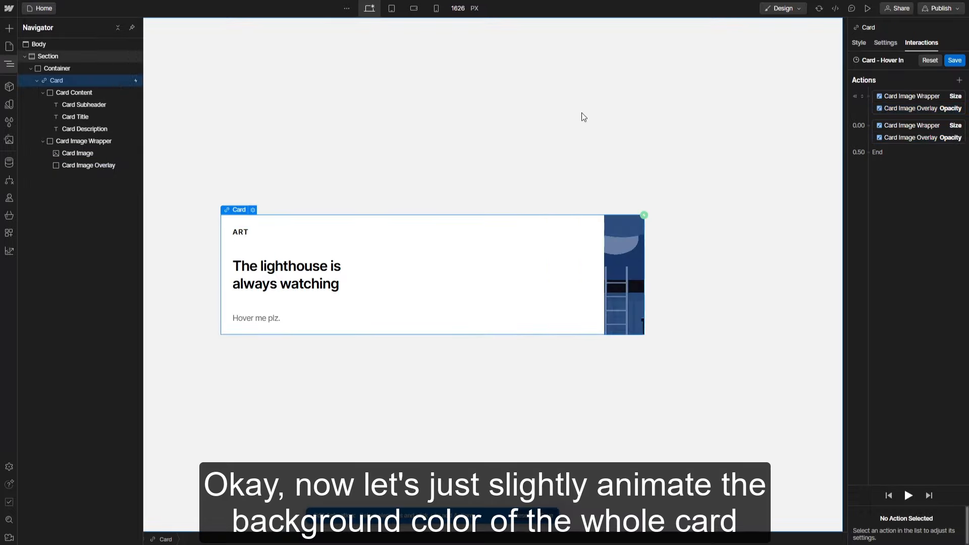
{"action": "left_click", "coordinate": [869, 96]}
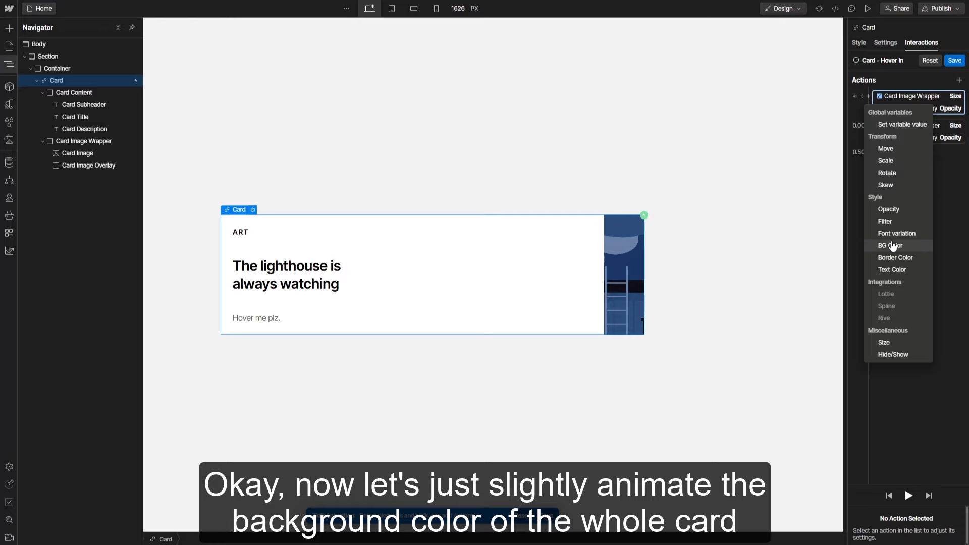
{"action": "left_click", "coordinate": [893, 245]}
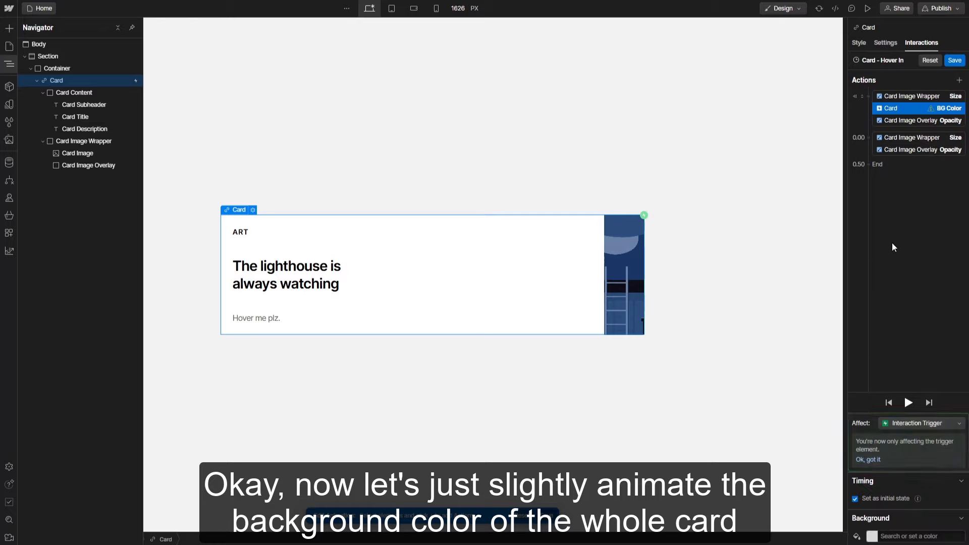
{"action": "left_click", "coordinate": [873, 537]}
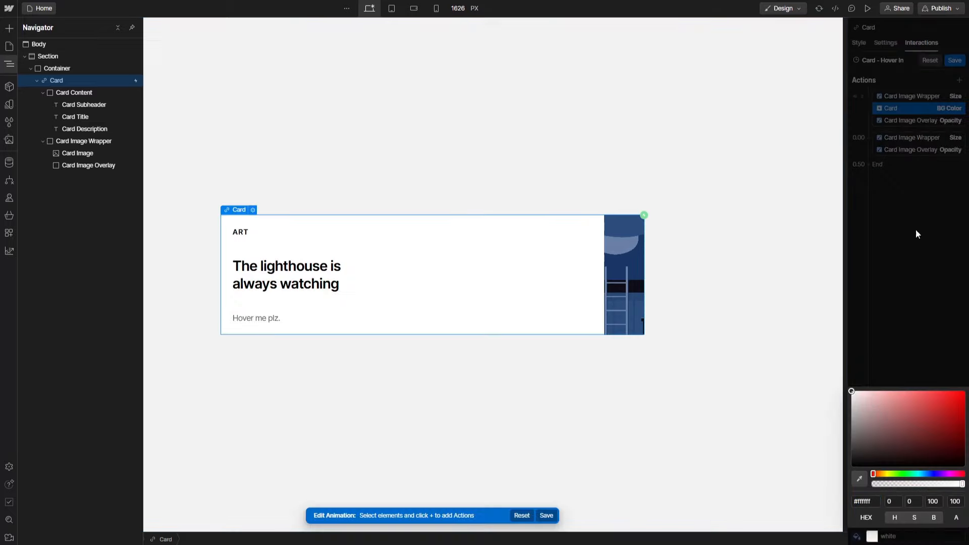
Step: Add a second BG Color action for the Card, running with the wrapper's timed size change, and set its color to #fdfdfd
{"action": "left_click", "coordinate": [912, 117]}
{"action": "left_click", "coordinate": [865, 137]}
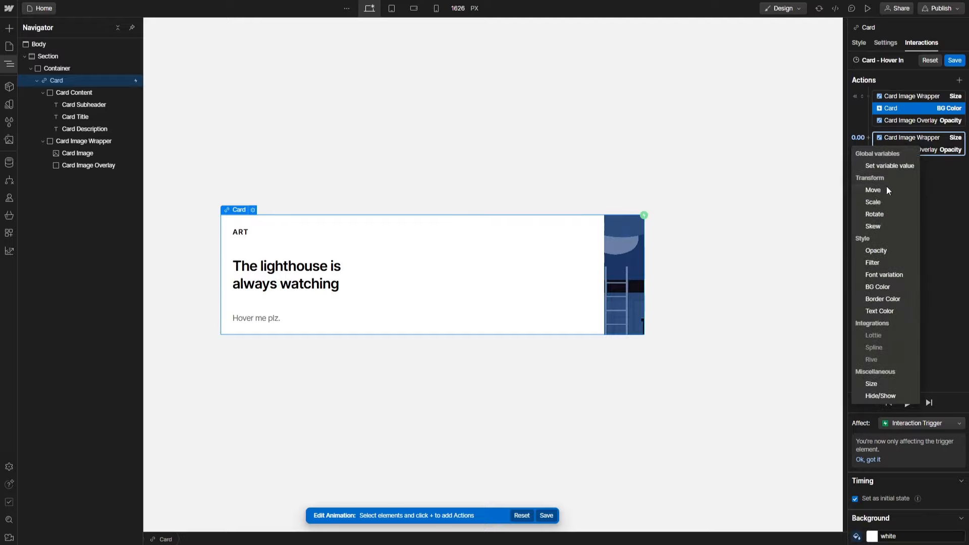
{"action": "left_click", "coordinate": [880, 286]}
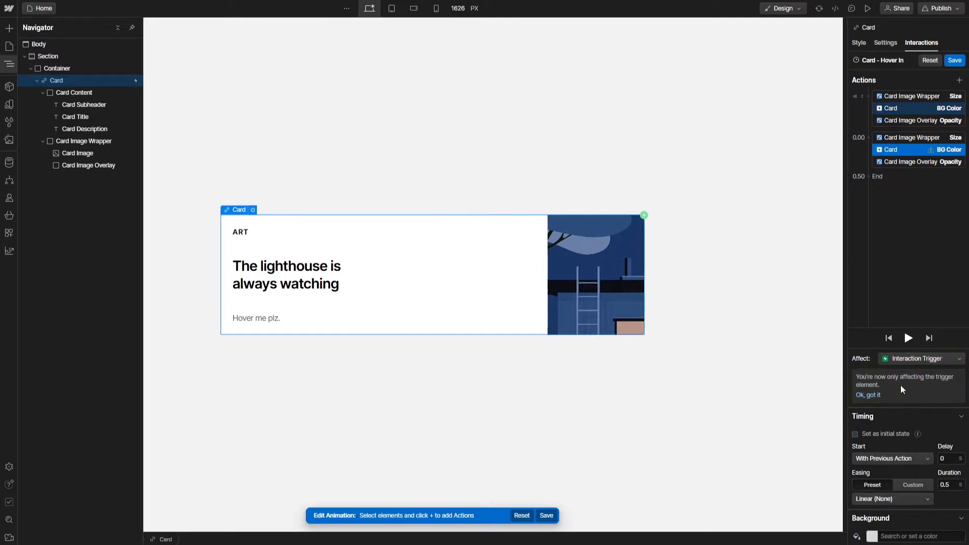
{"action": "left_click", "coordinate": [872, 537]}
{"action": "left_click_drag", "start_coordinate": [862, 418], "coordinate": [842, 392]}
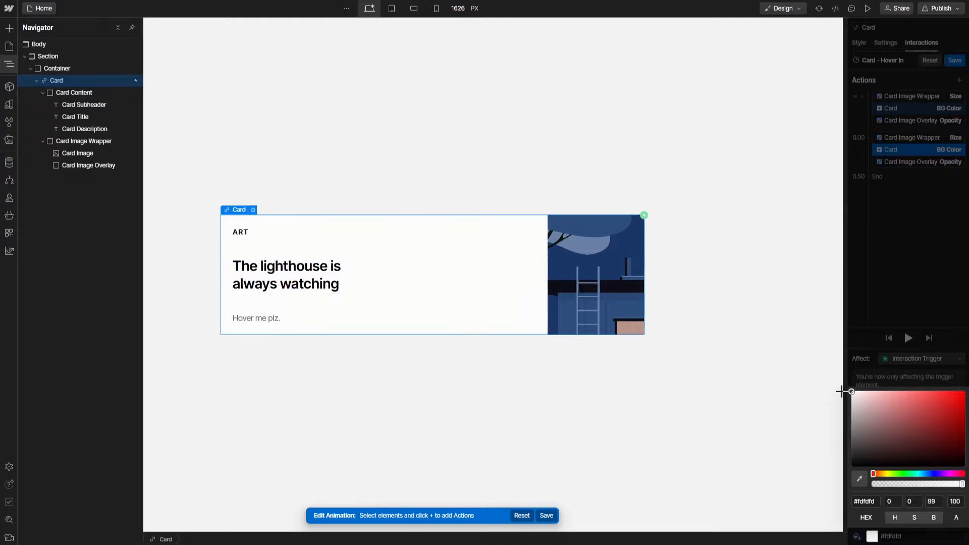
{"action": "left_click", "coordinate": [915, 355]}
Step: Set the easing of the Card's timed BG Color action to Out Quart and preview the animation
{"action": "left_click", "coordinate": [903, 498]}
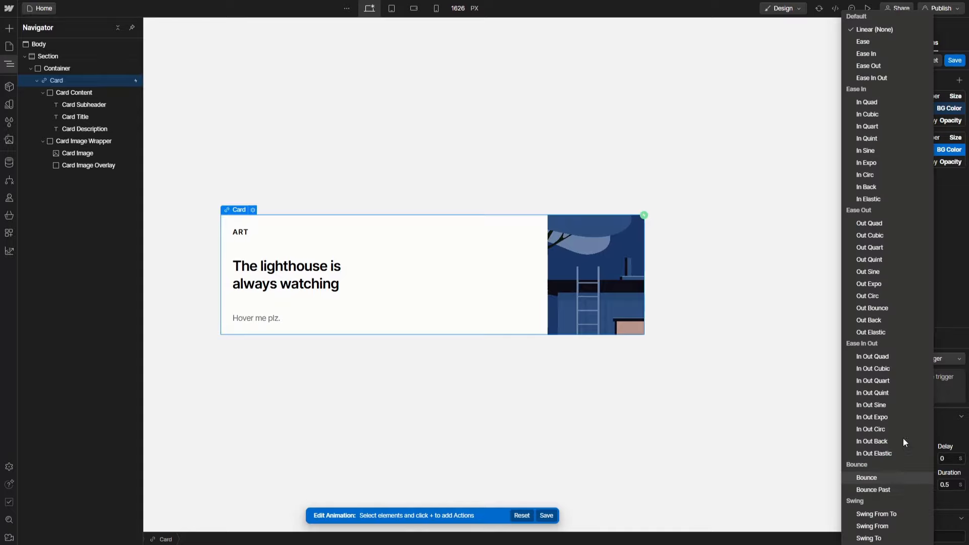
{"action": "left_click", "coordinate": [886, 249]}
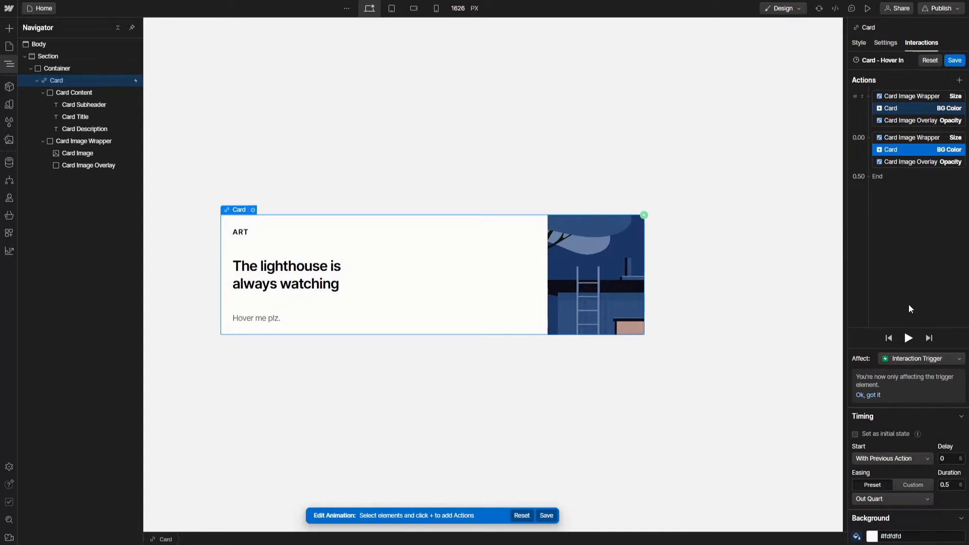
{"action": "left_click", "coordinate": [909, 338]}
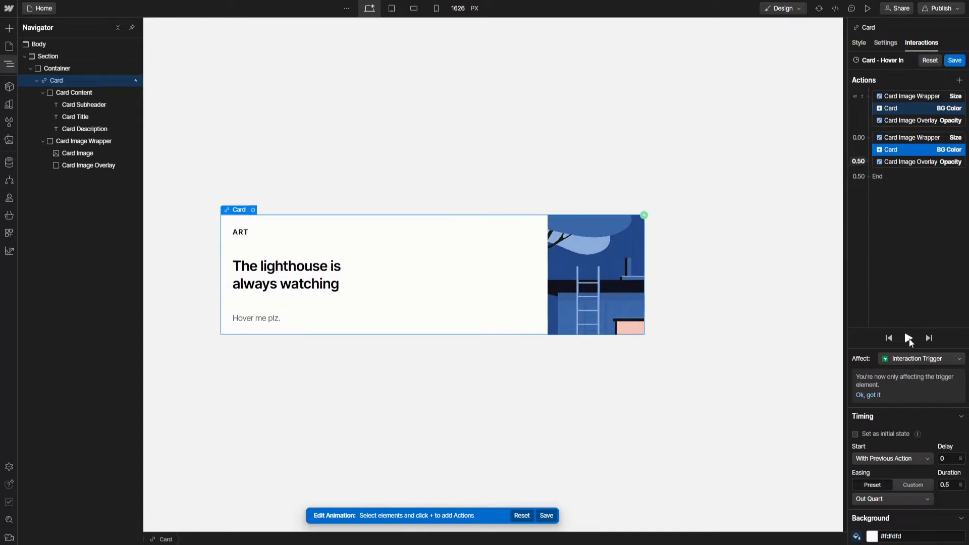
Step: Darken the Card's timed BG Color to #fafafa, preview the result and save the Card - Hover In animation
{"action": "left_click", "coordinate": [872, 536]}
{"action": "left_click_drag", "start_coordinate": [857, 394], "coordinate": [851, 393]}
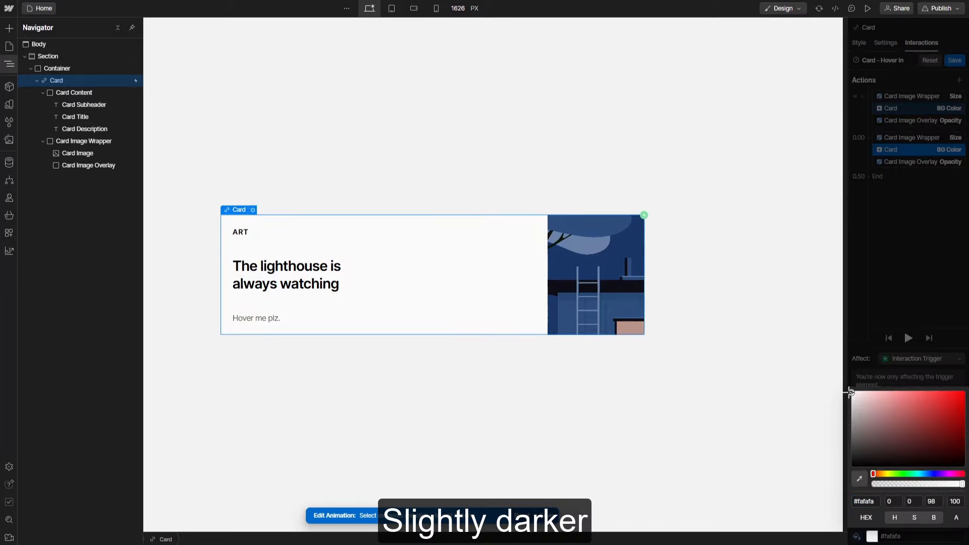
{"action": "left_click", "coordinate": [887, 355]}
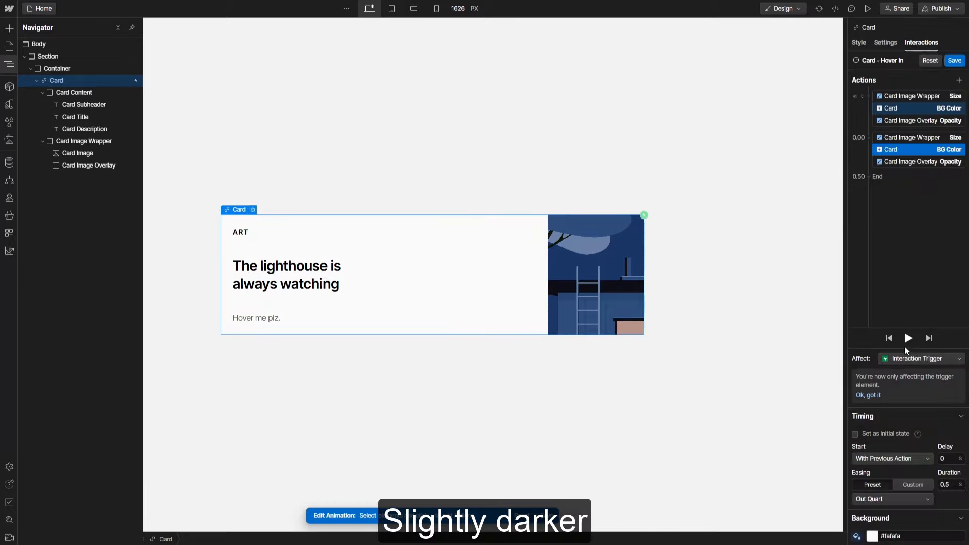
{"action": "left_click", "coordinate": [908, 337]}
{"action": "left_click", "coordinate": [908, 338]}
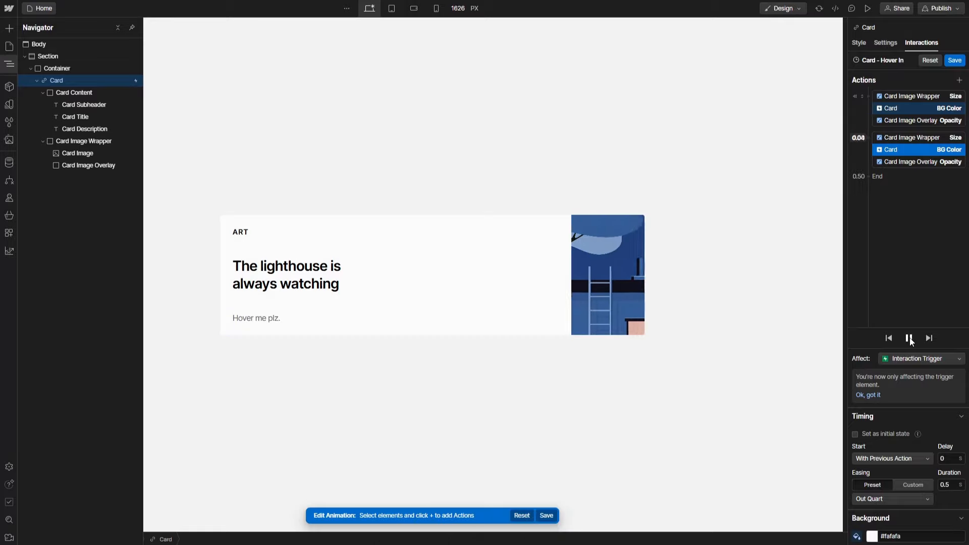
{"action": "left_click", "coordinate": [955, 61]}
Step: Set the hover-out action to start an animation and duplicate Card - Hover In for it
{"action": "left_click", "coordinate": [926, 259]}
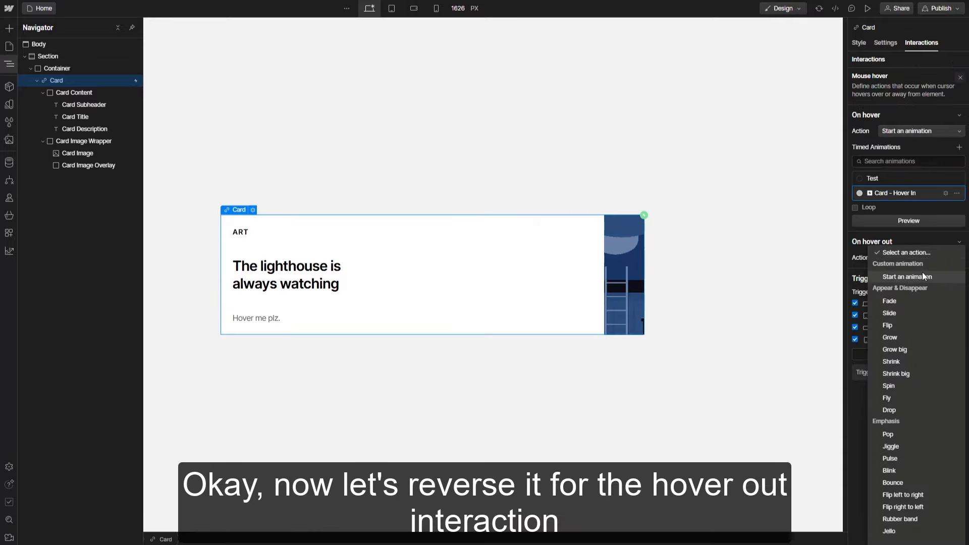
{"action": "left_click", "coordinate": [924, 277]}
{"action": "left_click", "coordinate": [957, 319]}
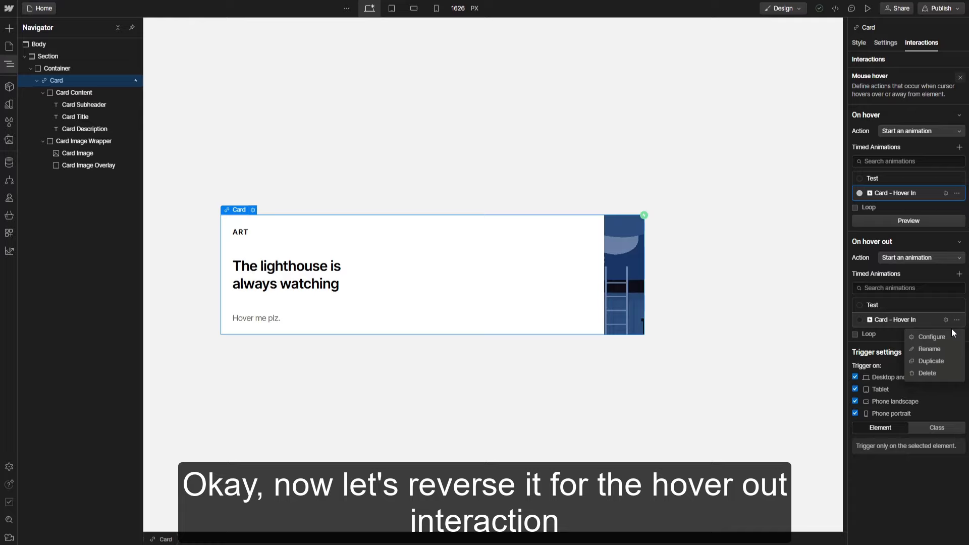
{"action": "left_click", "coordinate": [932, 361]}
{"action": "left_click", "coordinate": [922, 349]}
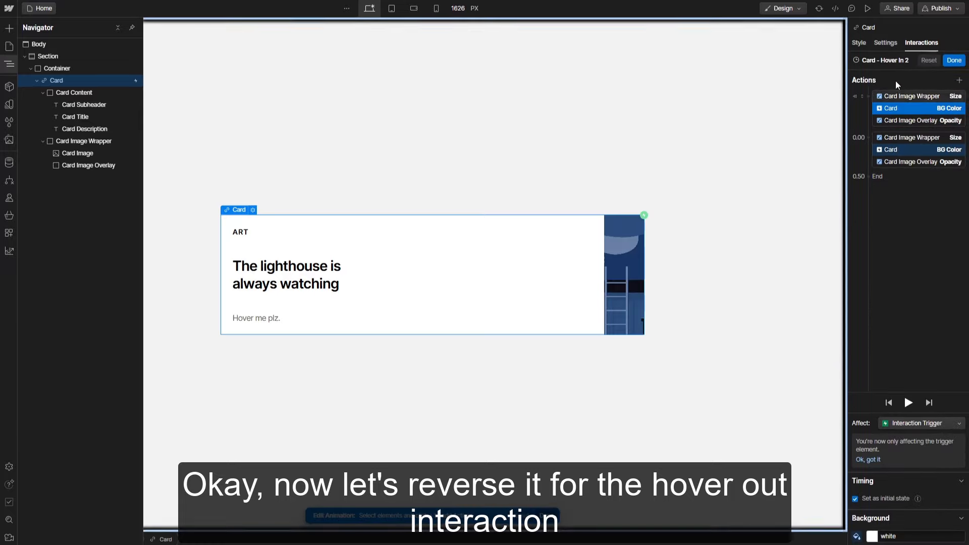
Step: Rename the duplicated animation to Card - Hover Out
{"action": "left_click", "coordinate": [921, 60]}
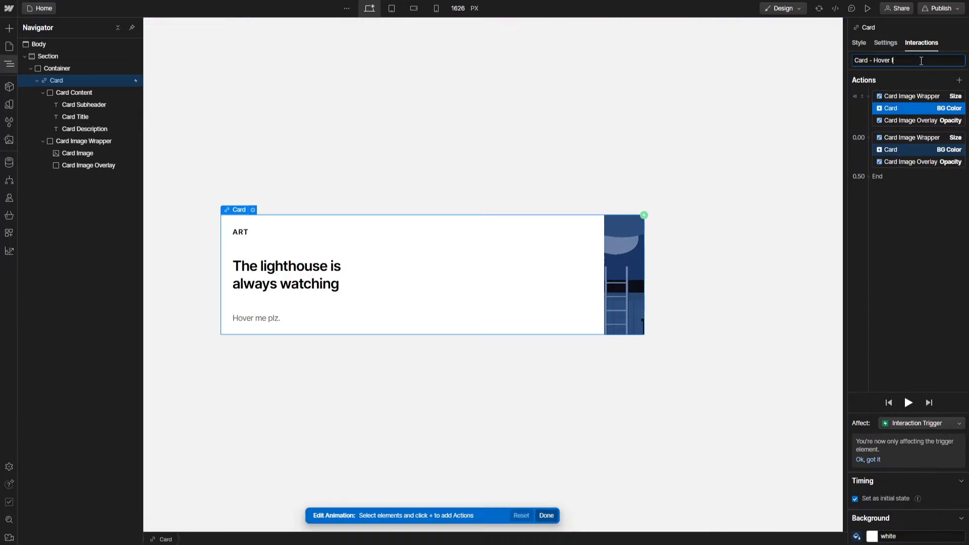
{"action": "type", "text": "Out"}
{"action": "key", "text": "Return"}
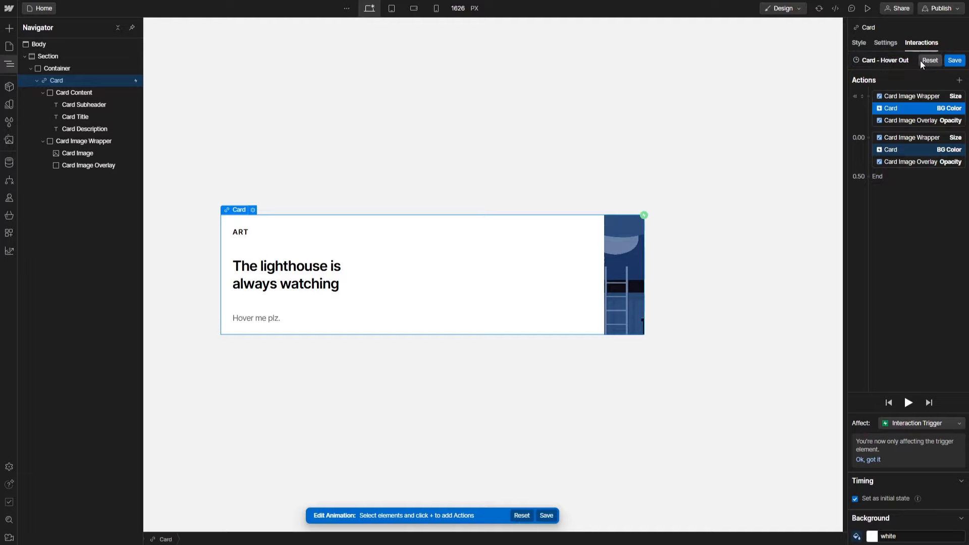
Step: Delete the three timed Size, BG Color and Opacity actions at 0.00 from Card - Hover Out
{"action": "left_click", "coordinate": [907, 137]}
{"action": "left_click", "coordinate": [910, 163], "text": "shift"}
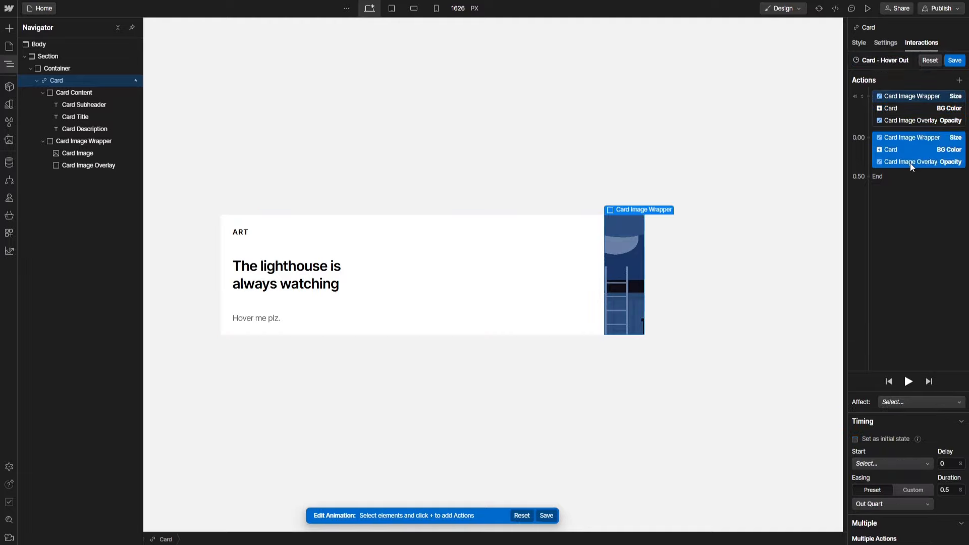
{"action": "right_click", "coordinate": [913, 149]}
{"action": "left_click", "coordinate": [920, 161]}
Step: Turn off the initial state for the remaining Card - Hover Out actions, set their easing to Out Quart and save the animation
{"action": "left_click", "coordinate": [919, 108], "text": "shift"}
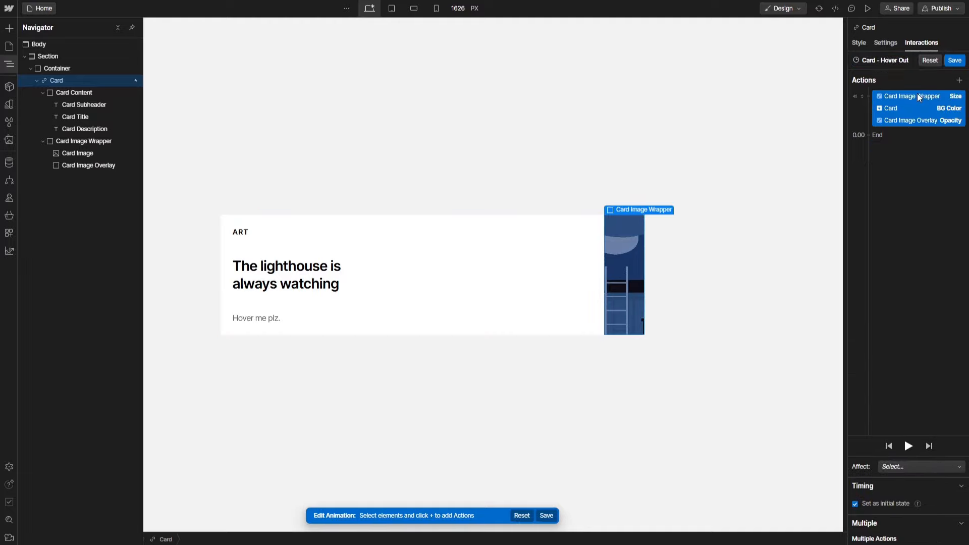
{"action": "left_click", "coordinate": [879, 503]}
{"action": "left_click", "coordinate": [879, 495]}
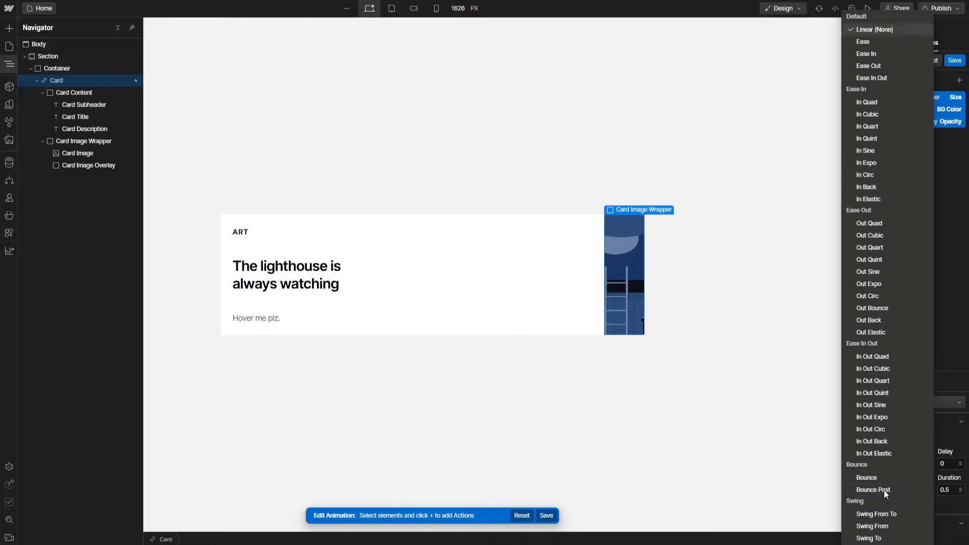
{"action": "left_click", "coordinate": [882, 248]}
{"action": "left_click", "coordinate": [882, 247]}
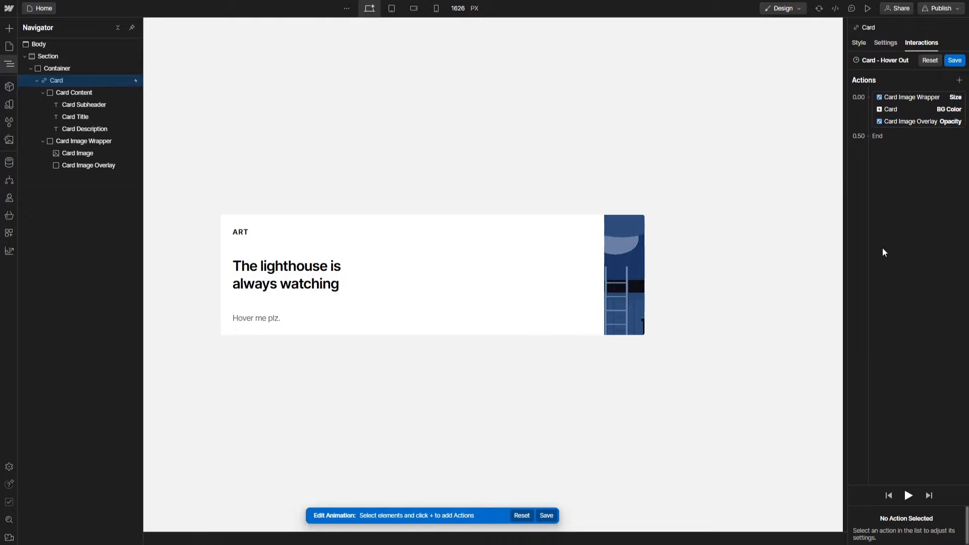
{"action": "left_click", "coordinate": [927, 96]}
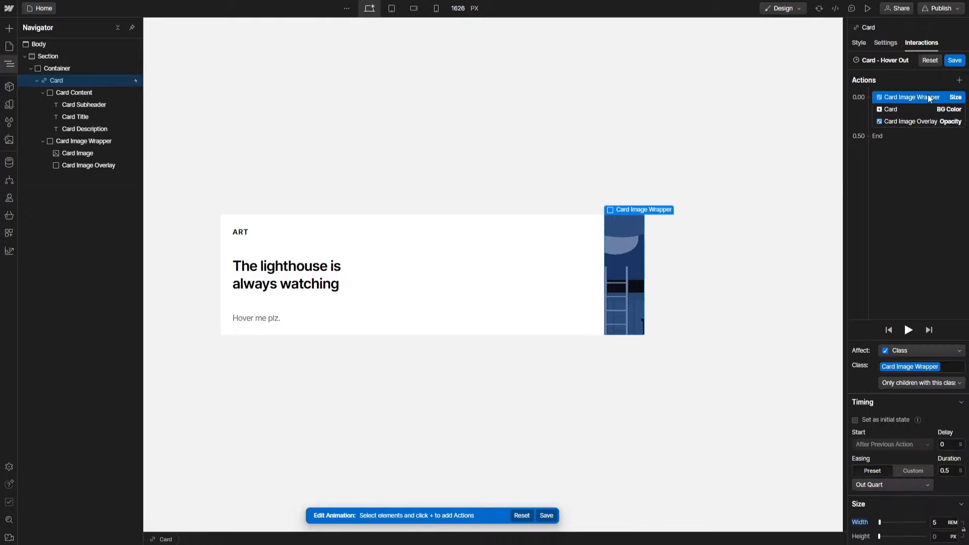
{"action": "left_click", "coordinate": [955, 61]}
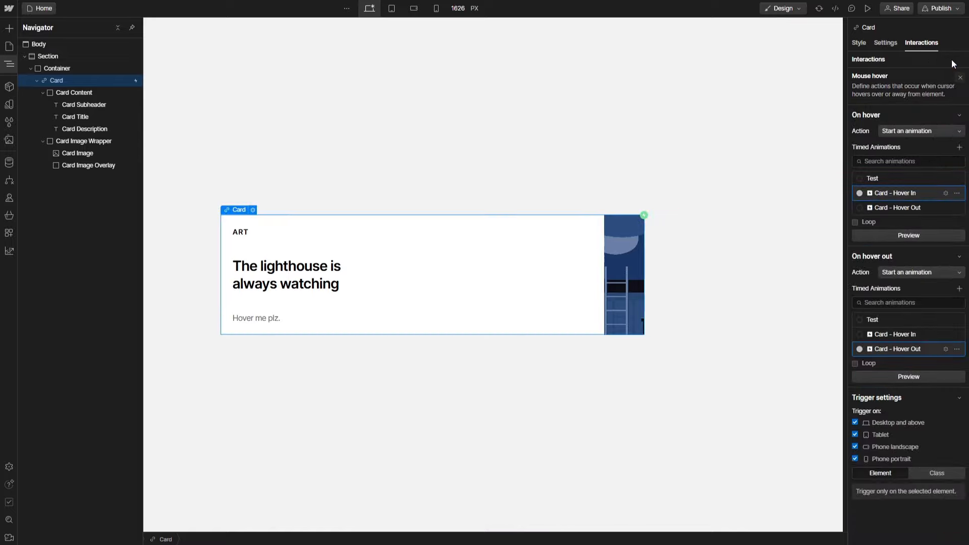
Step: Make the mouse hover trigger apply to the Card class and only on Desktop and above
{"action": "left_click", "coordinate": [931, 473]}
{"action": "left_click", "coordinate": [855, 435]}
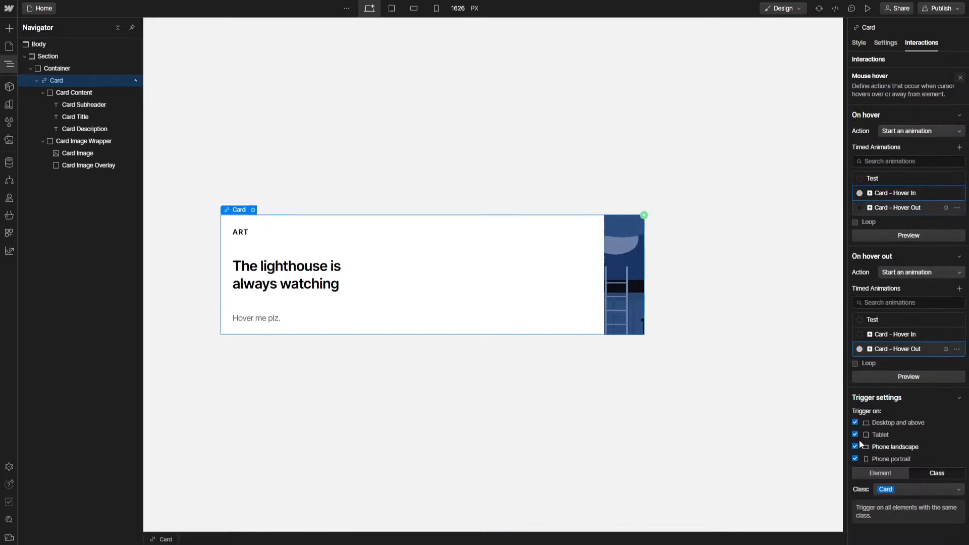
{"action": "left_click", "coordinate": [855, 446]}
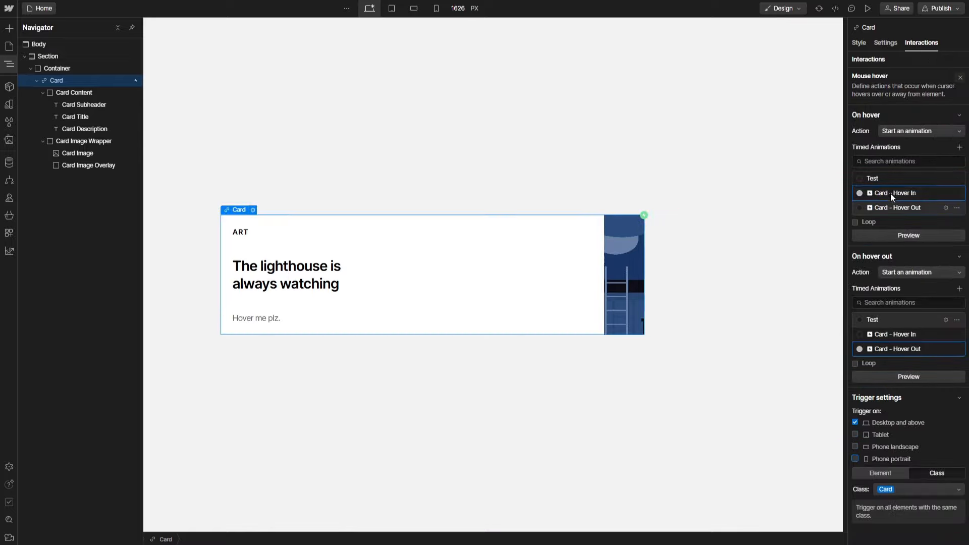
{"action": "left_click", "coordinate": [960, 77]}
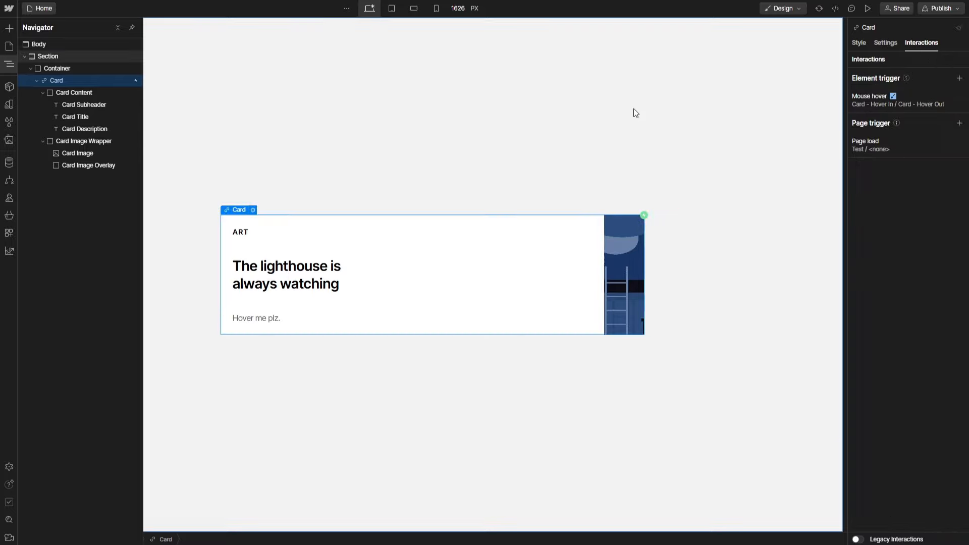
Step: Preview the page to test the card's hover-in and hover-out animations, and return to the design view
{"action": "left_click", "coordinate": [10, 64]}
{"action": "left_click", "coordinate": [868, 8]}
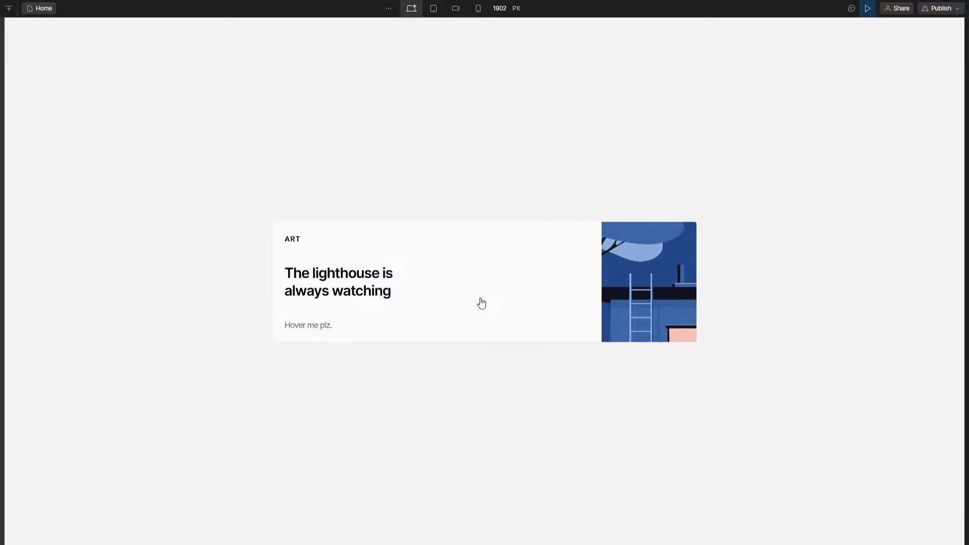
{"action": "left_click", "coordinate": [868, 9]}
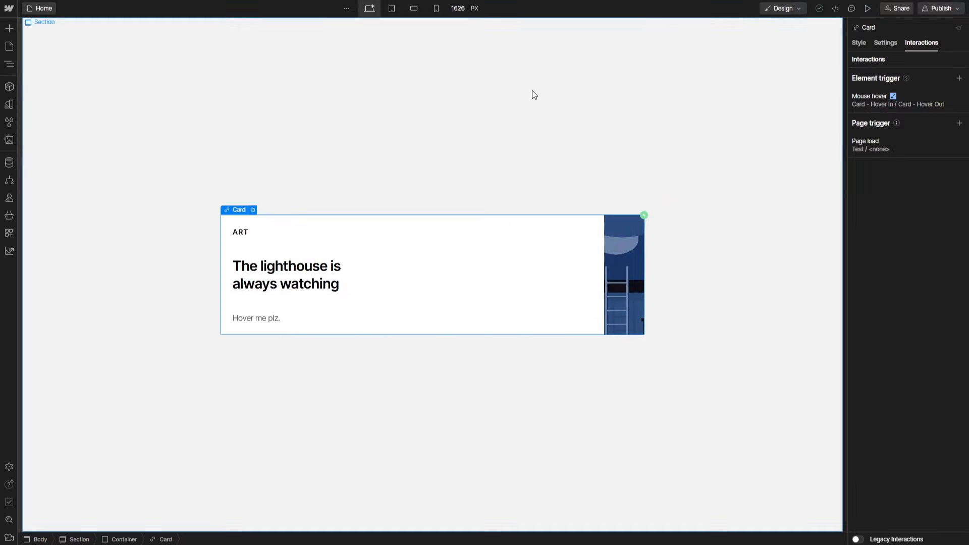
Step: Create a component named Card from the Card link block
{"action": "right_click", "coordinate": [240, 216]}
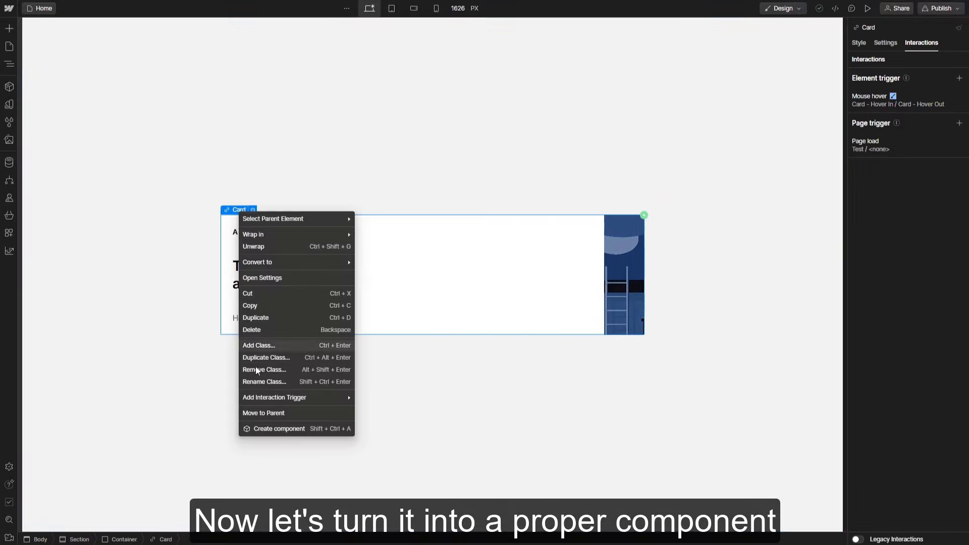
{"action": "left_click", "coordinate": [279, 429]}
{"action": "type", "text": "Card"}
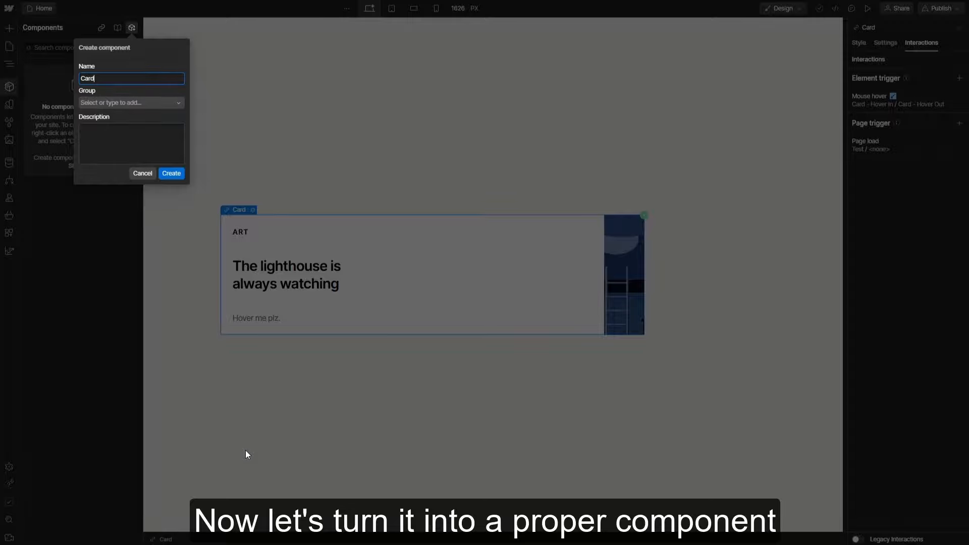
{"action": "left_click", "coordinate": [172, 174]}
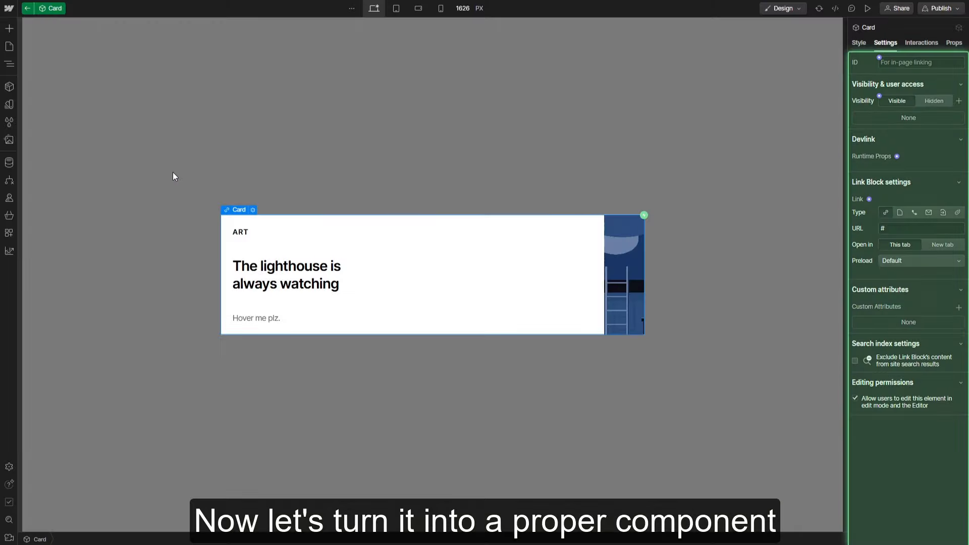
Step: Create a text property named Title for the Card Title's text, keeping it multiline
{"action": "left_click", "coordinate": [288, 270]}
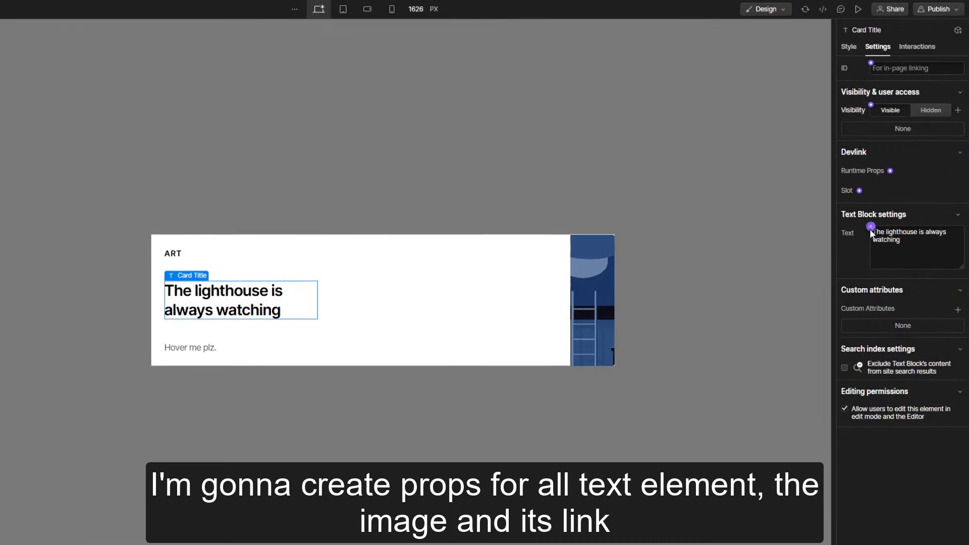
{"action": "left_click", "coordinate": [879, 208]}
{"action": "left_click", "coordinate": [913, 222]}
{"action": "key", "text": "ctrl+a"}
{"action": "type", "text": "T"}
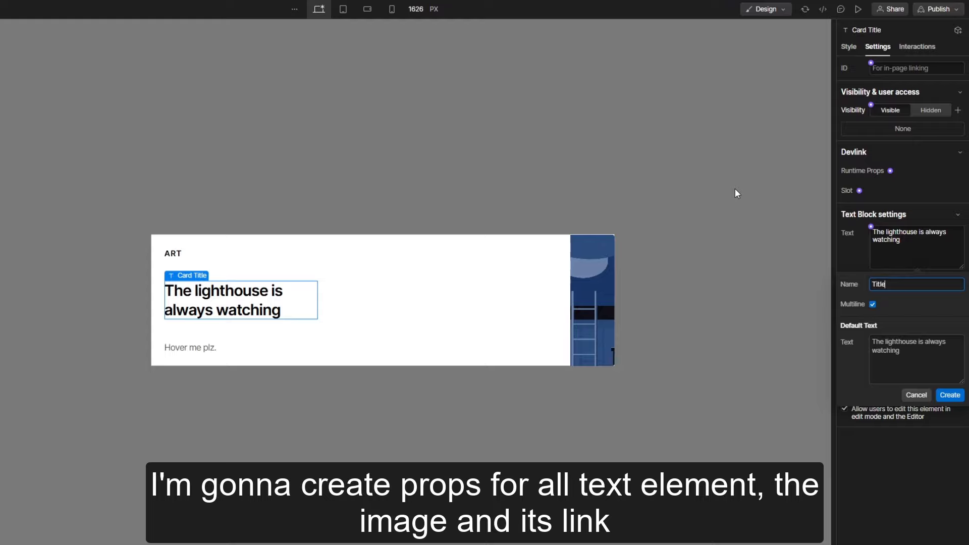
{"action": "left_click", "coordinate": [943, 395]}
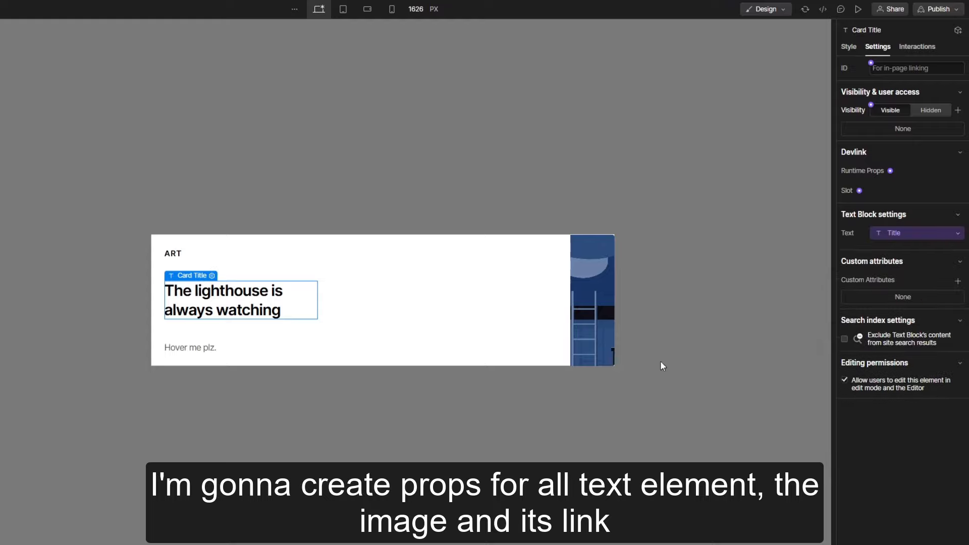
Step: Create a text property named Subtitle for the Card Subheader's text, with multiline turned off
{"action": "left_click", "coordinate": [175, 256]}
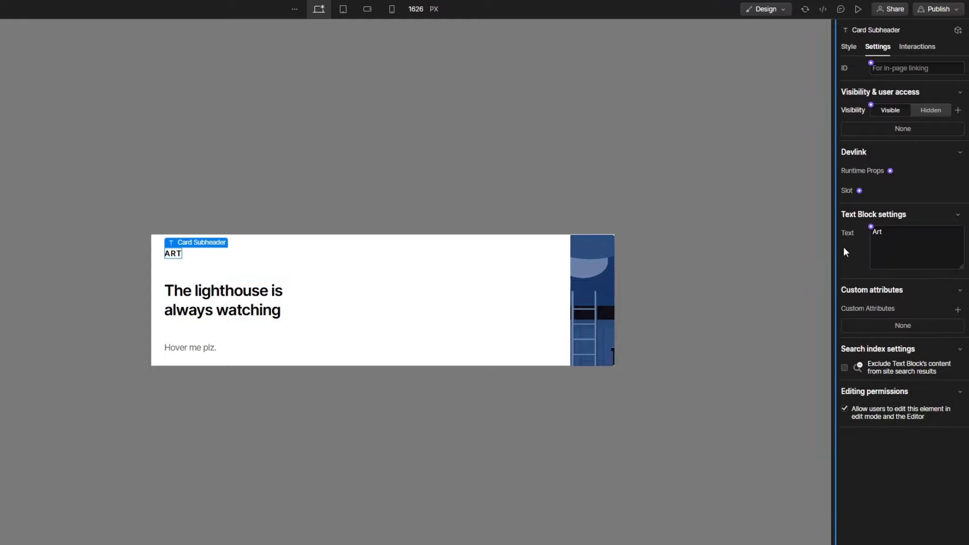
{"action": "left_click", "coordinate": [871, 226]}
{"action": "left_click", "coordinate": [884, 244]}
{"action": "type", "text": "Subtitle"}
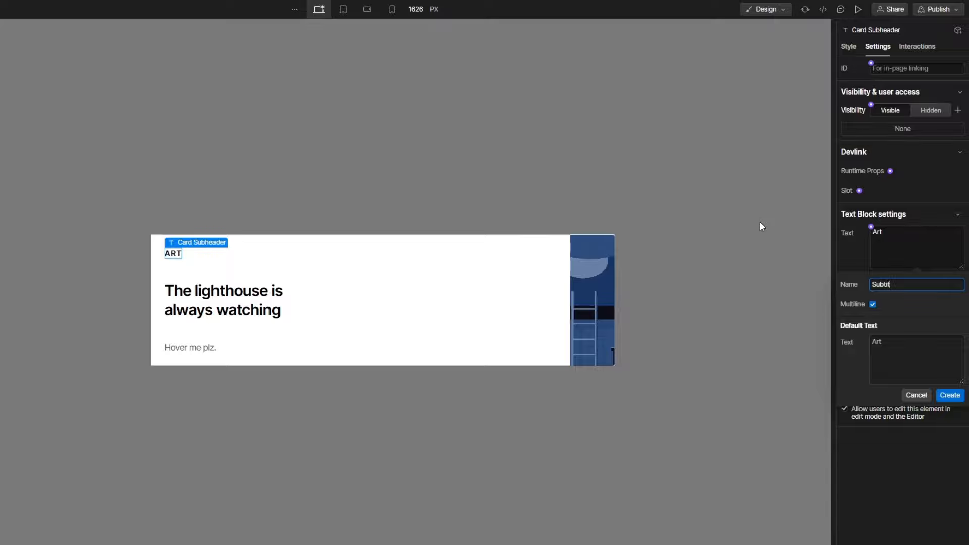
{"action": "left_click", "coordinate": [873, 304]}
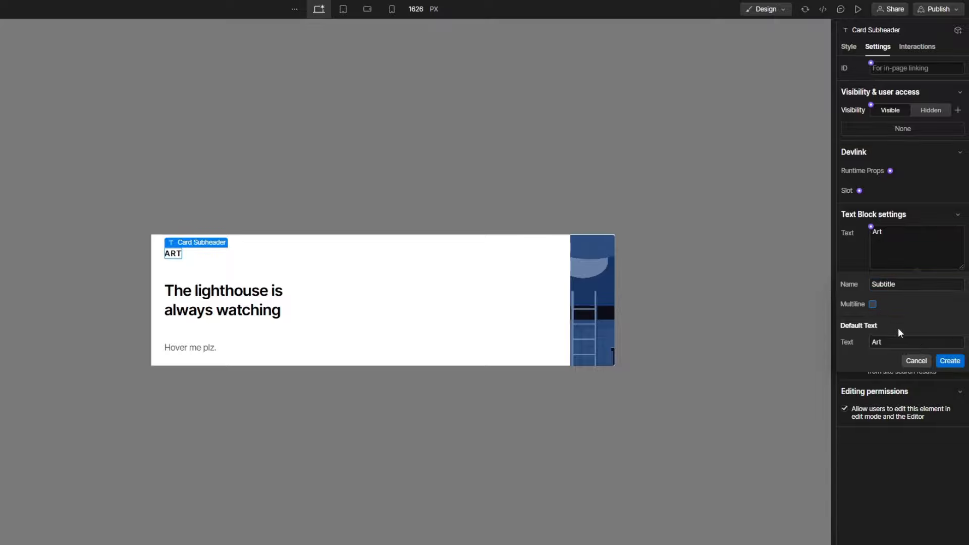
{"action": "left_click", "coordinate": [947, 364]}
Step: Create a text property named Description for the Card Description's text, keeping it multiline
{"action": "left_click", "coordinate": [190, 348]}
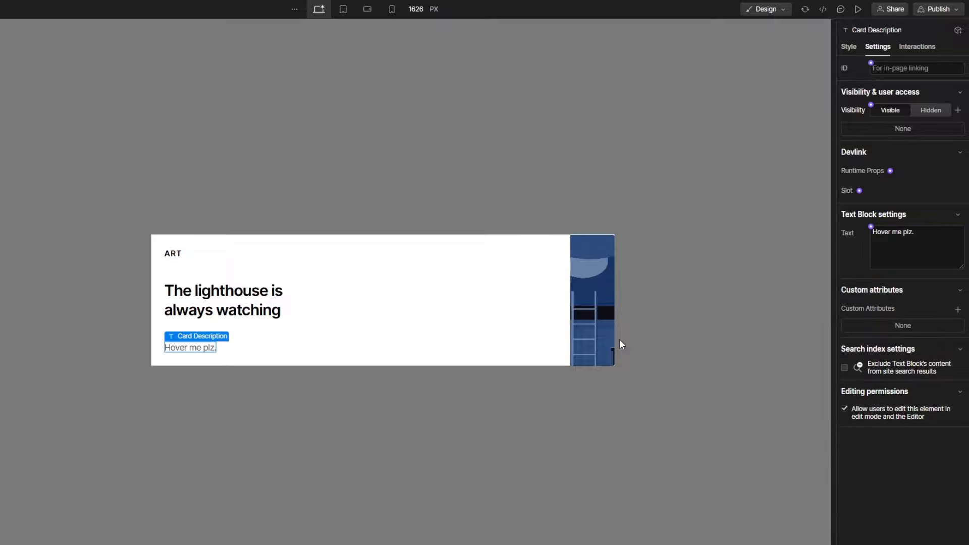
{"action": "left_click", "coordinate": [871, 227]}
{"action": "left_click", "coordinate": [888, 244]}
{"action": "type", "text": "Description"}
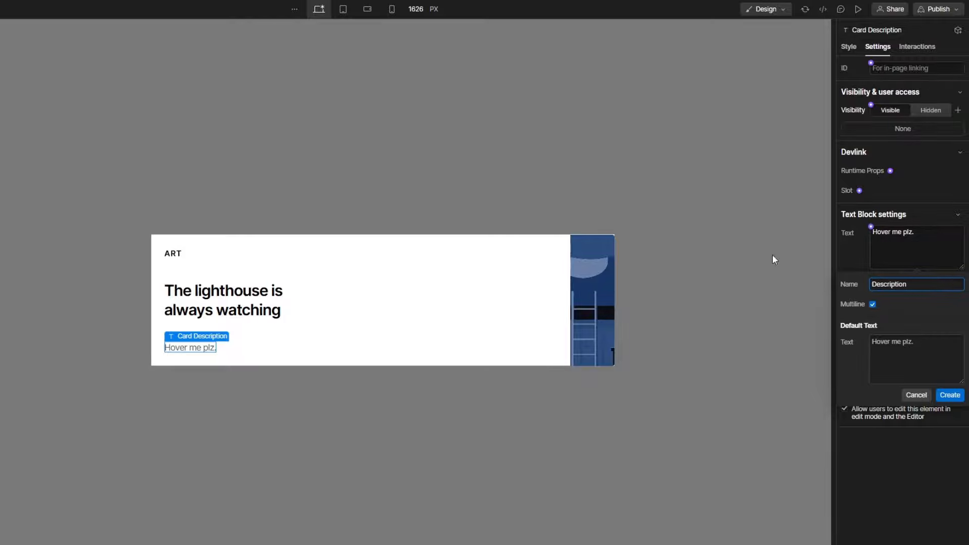
{"action": "left_click", "coordinate": [950, 395]}
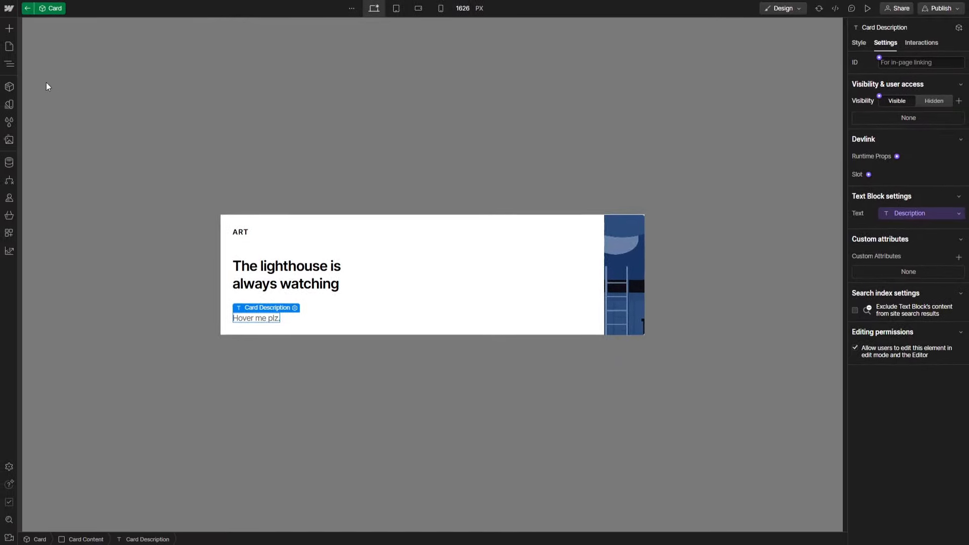
Step: Create an image property named Thumbnail Image for the Card Image inside the Card Image Wrapper
{"action": "left_click", "coordinate": [14, 66]}
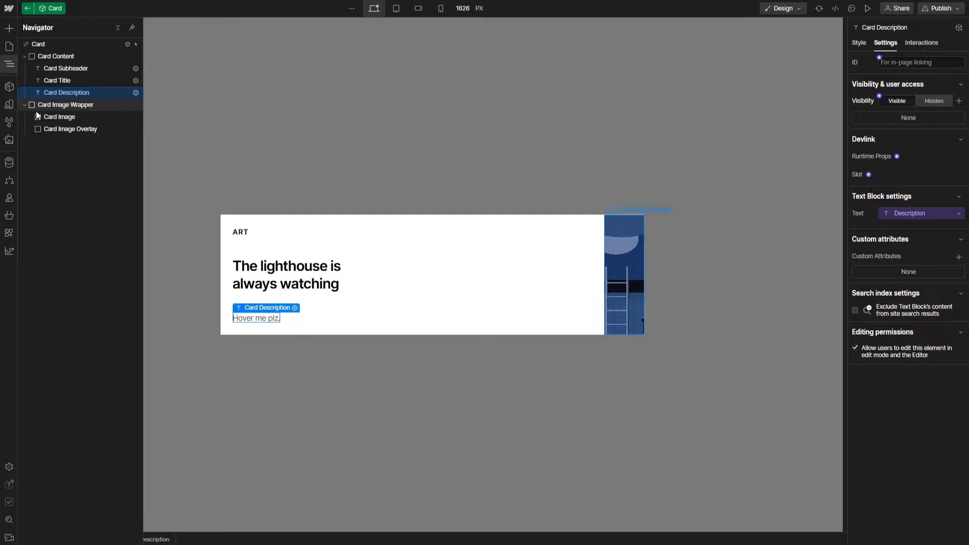
{"action": "left_click", "coordinate": [61, 118]}
{"action": "left_click", "coordinate": [9, 65]}
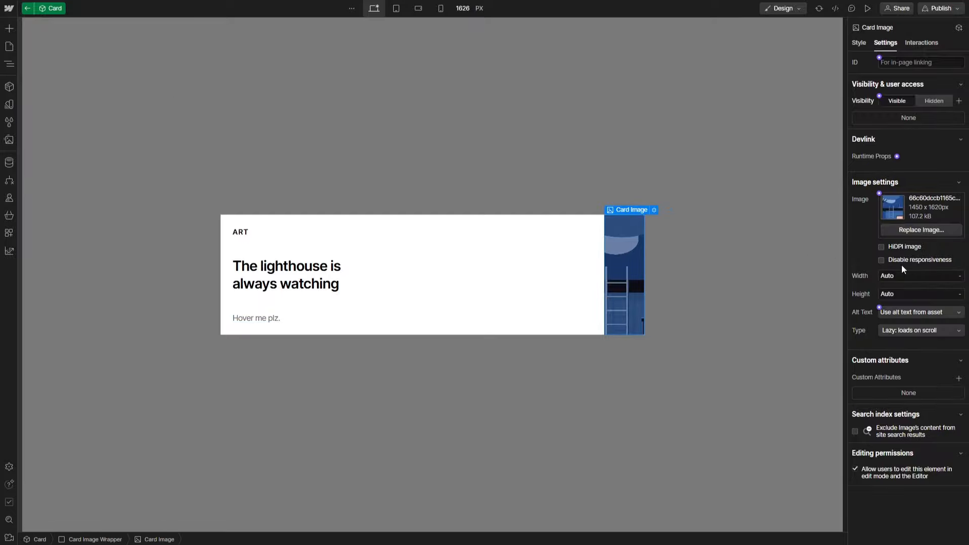
{"action": "left_click", "coordinate": [879, 193]}
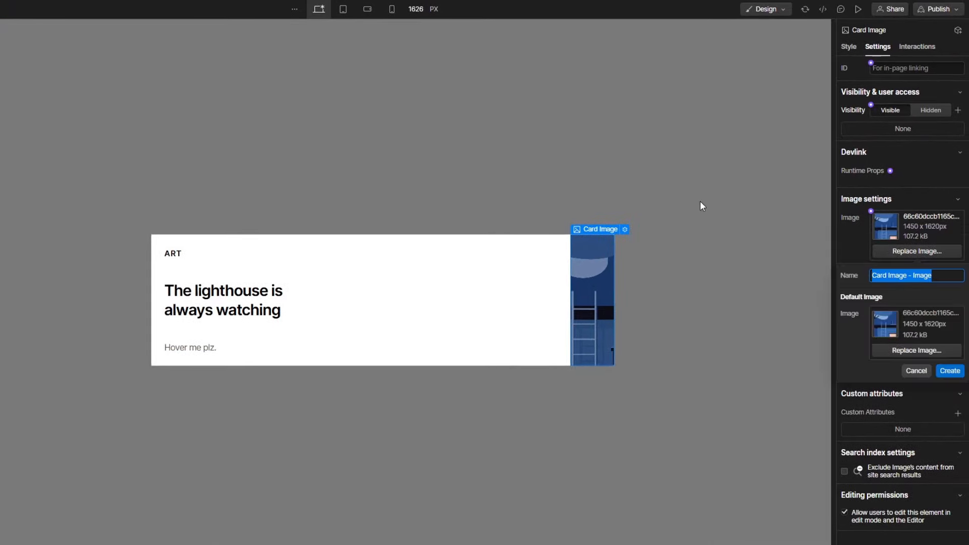
{"action": "type", "text": "Th"}
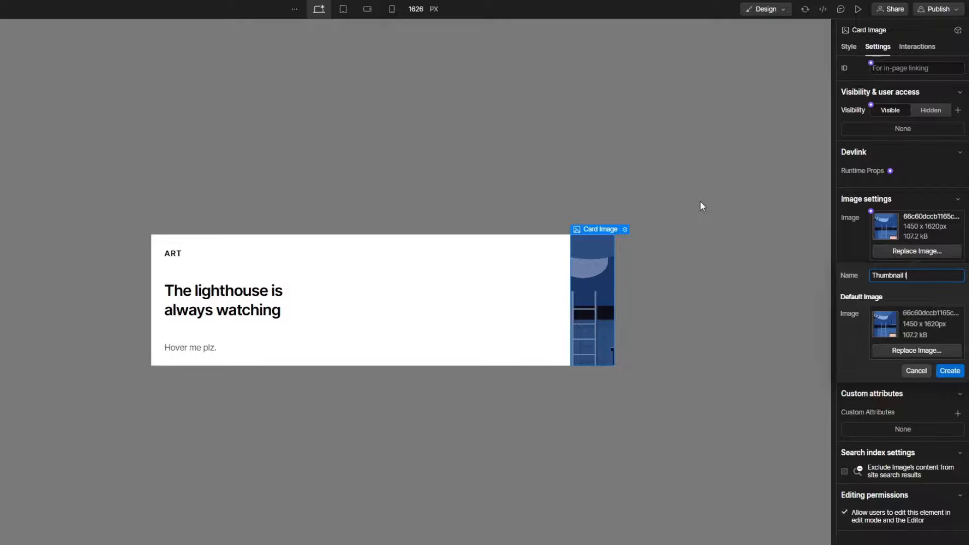
{"action": "type", "text": "umbnail Image"}
{"action": "left_click", "coordinate": [949, 372]}
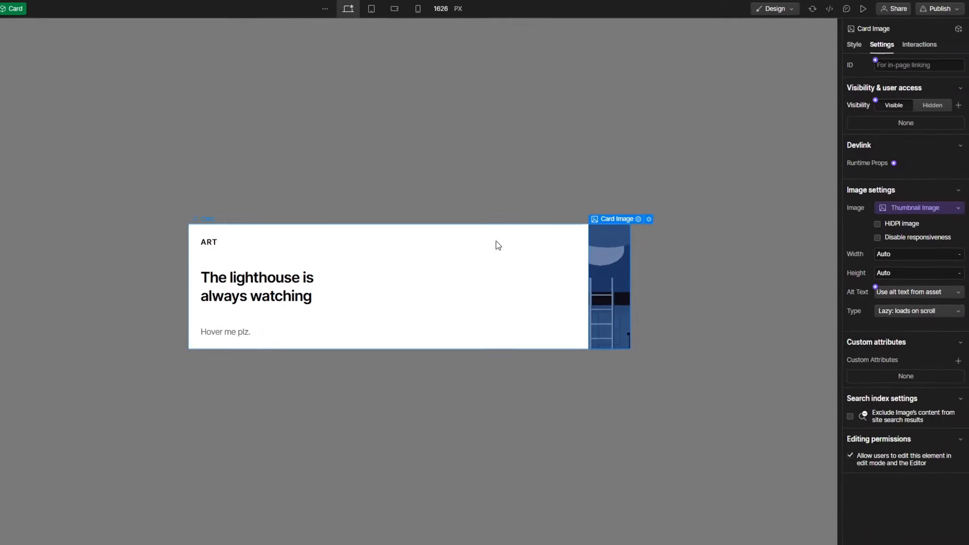
Step: Create a link property named Link for the Card link block and leave component editing
{"action": "left_click", "coordinate": [458, 243]}
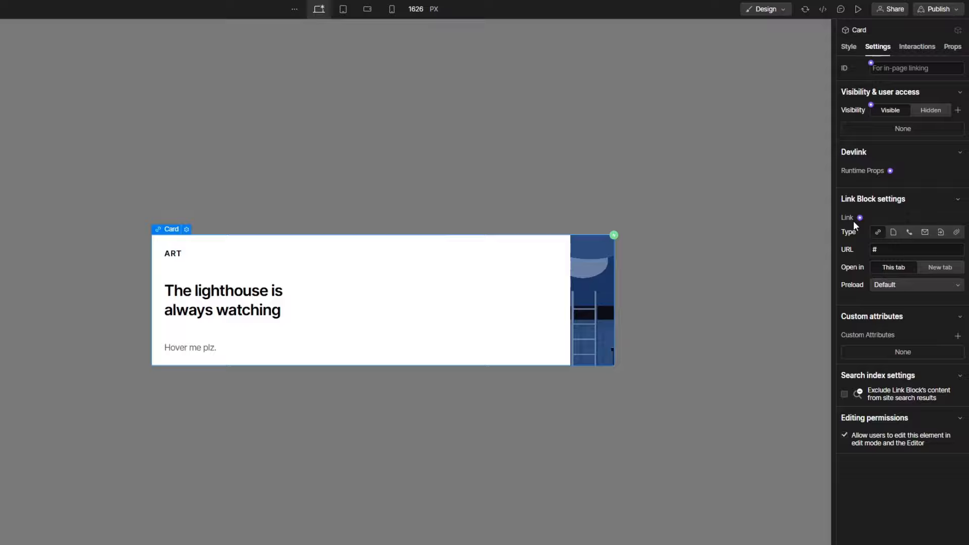
{"action": "left_click", "coordinate": [859, 218]}
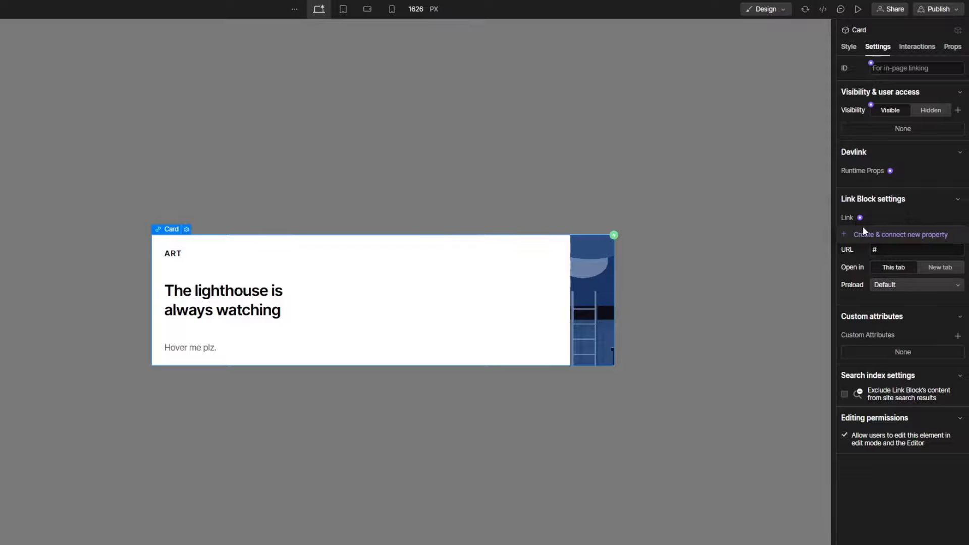
{"action": "left_click", "coordinate": [880, 233]}
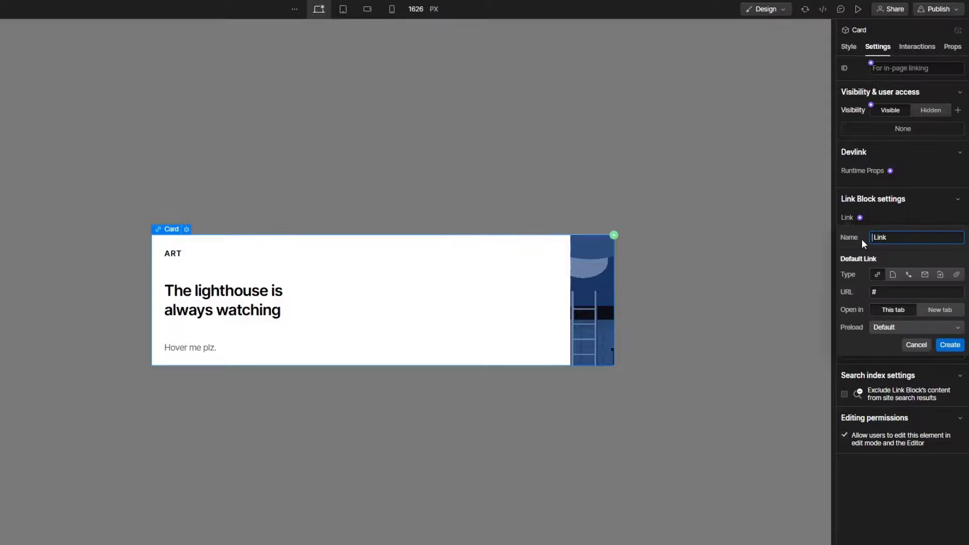
{"action": "left_click", "coordinate": [948, 345]}
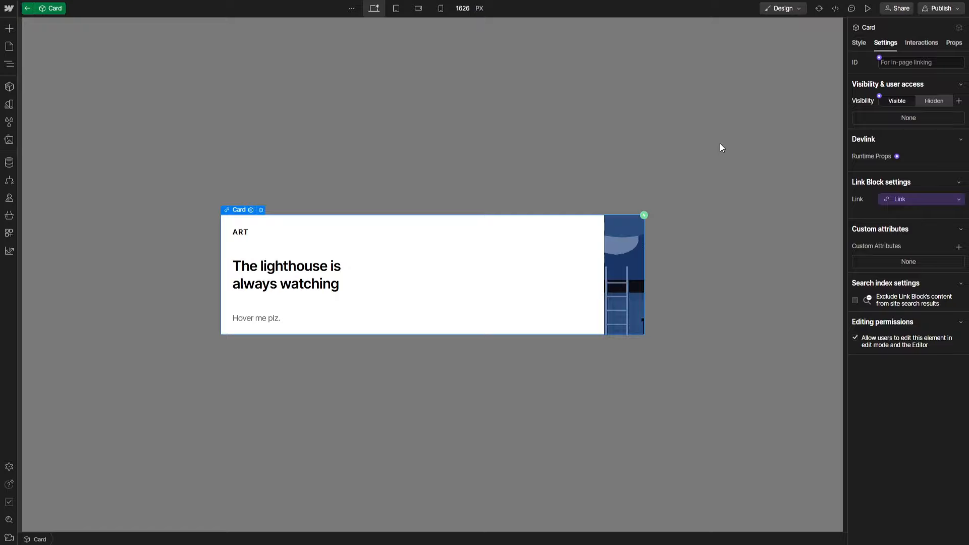
{"action": "left_click", "coordinate": [720, 148]}
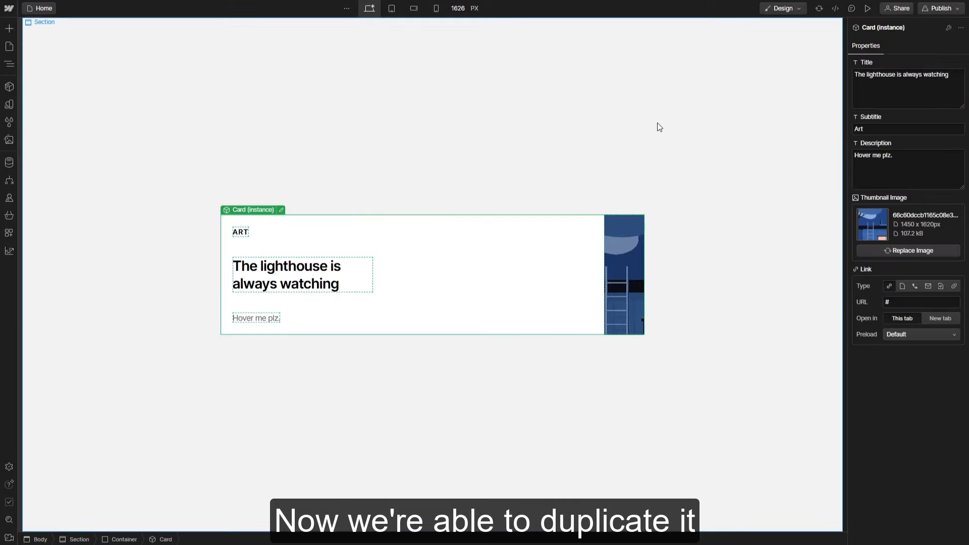
Step: Duplicate the Card instance and stack both cards vertically in the Container with a gap of 1 rem
{"action": "key", "text": "ctrl+d"}
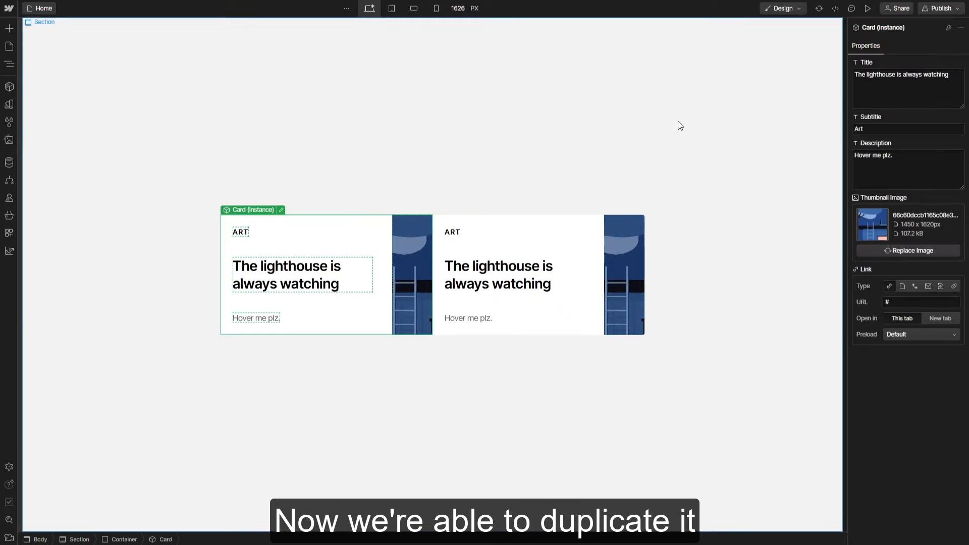
{"action": "left_click", "coordinate": [242, 200]}
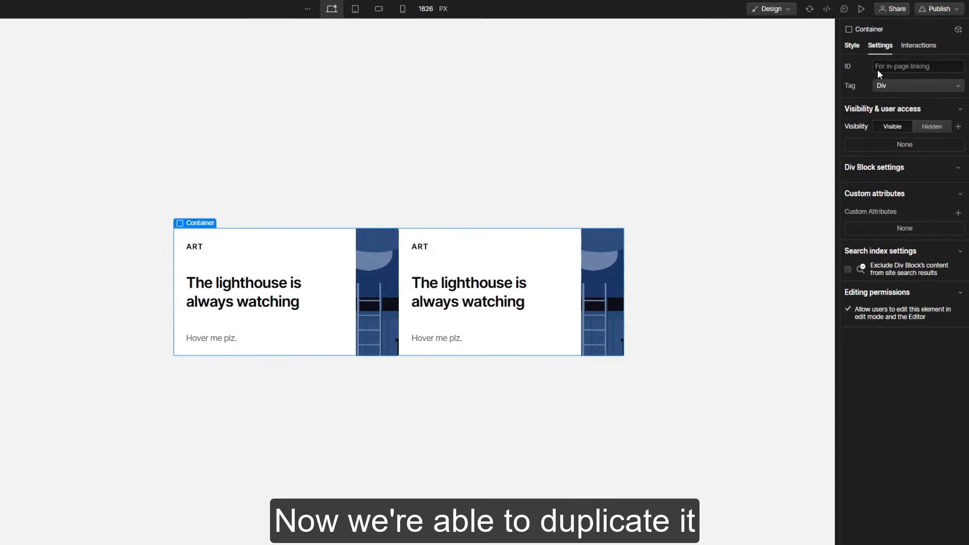
{"action": "key", "text": "s"}
{"action": "left_click", "coordinate": [917, 208]}
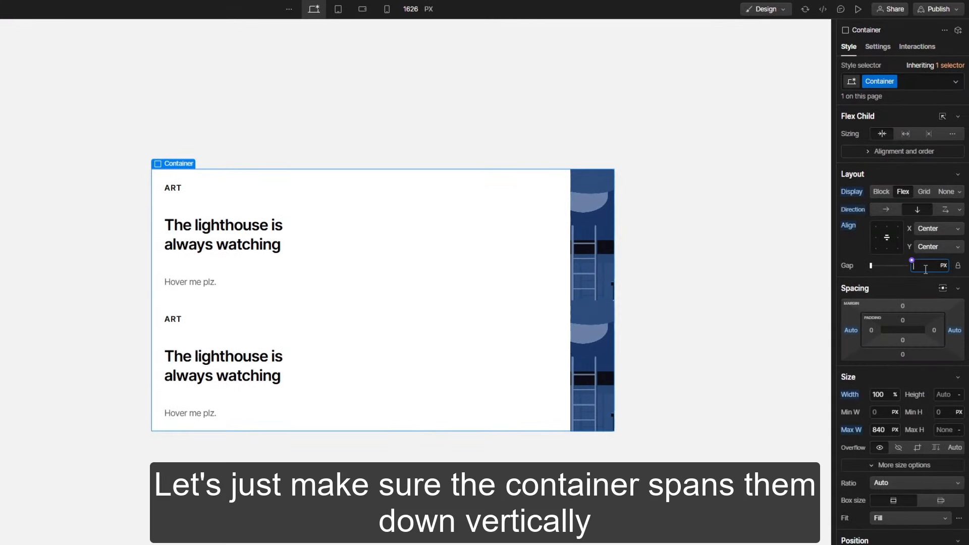
{"action": "type", "text": "1rem"}
{"action": "key", "text": "Return"}
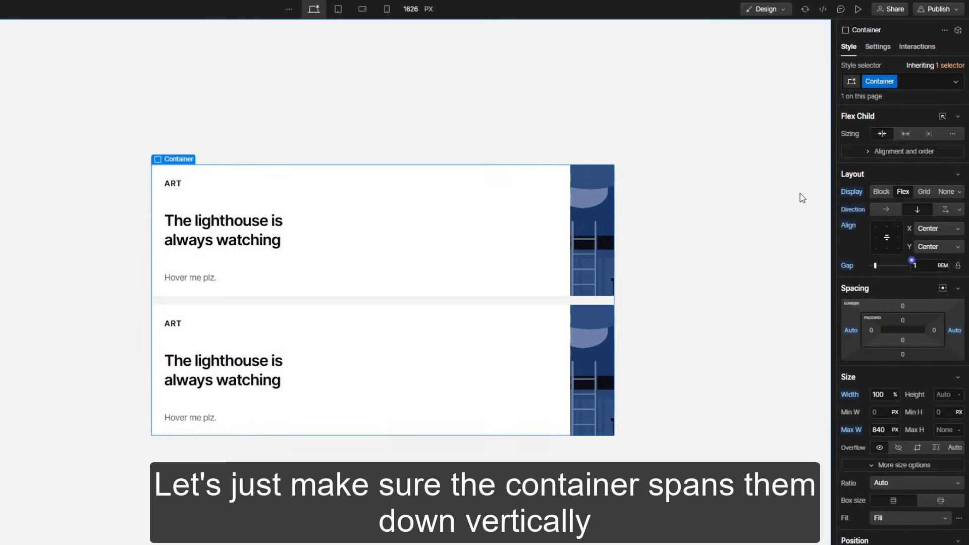
Step: Replace the second Card instance's thumbnail image with the other uploaded image and preview the page
{"action": "left_click", "coordinate": [512, 332]}
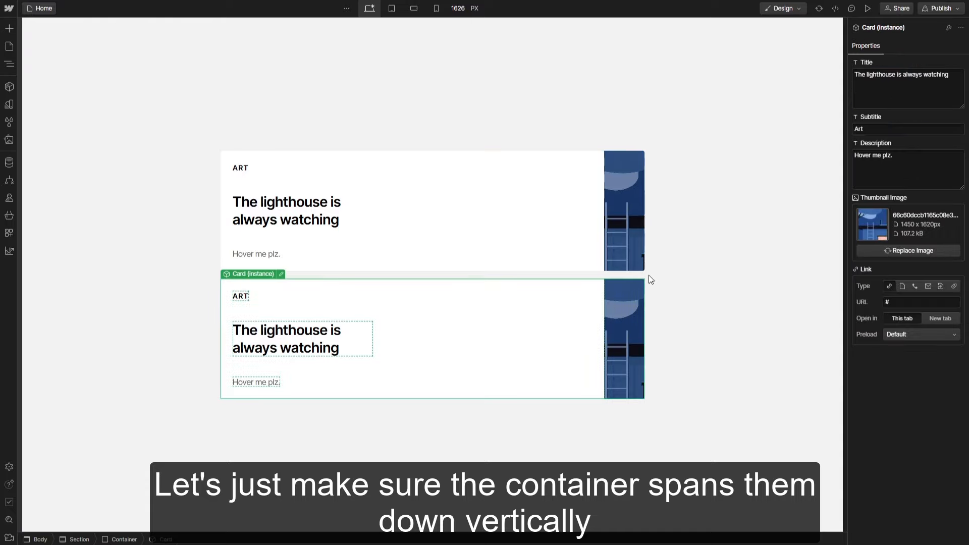
{"action": "left_click", "coordinate": [909, 250]}
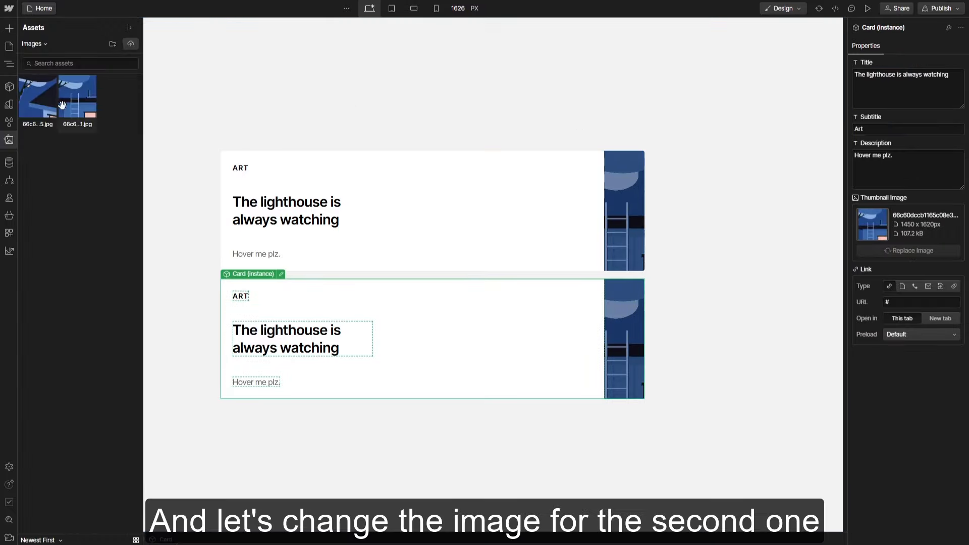
{"action": "left_click", "coordinate": [81, 104]}
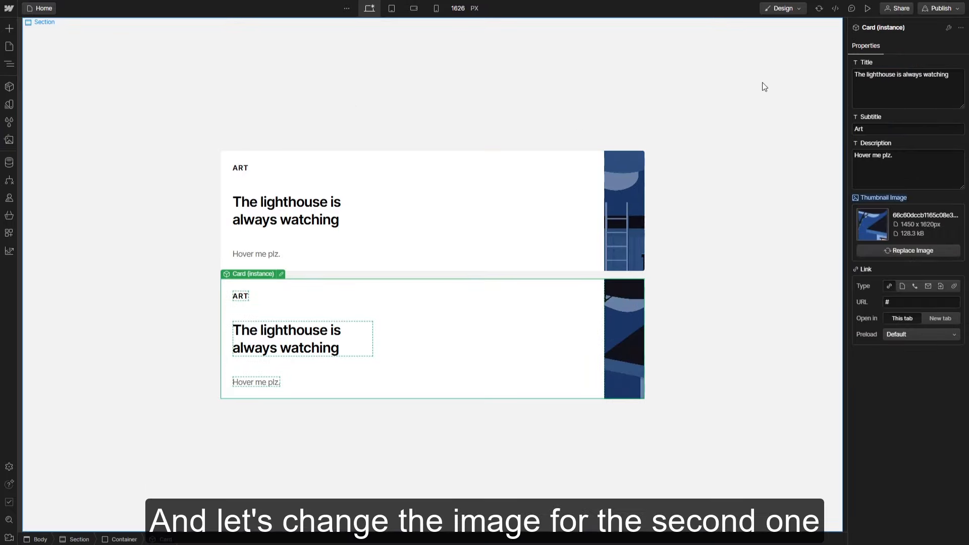
{"action": "left_click", "coordinate": [762, 84]}
{"action": "key", "text": "ctrl+shift+p"}
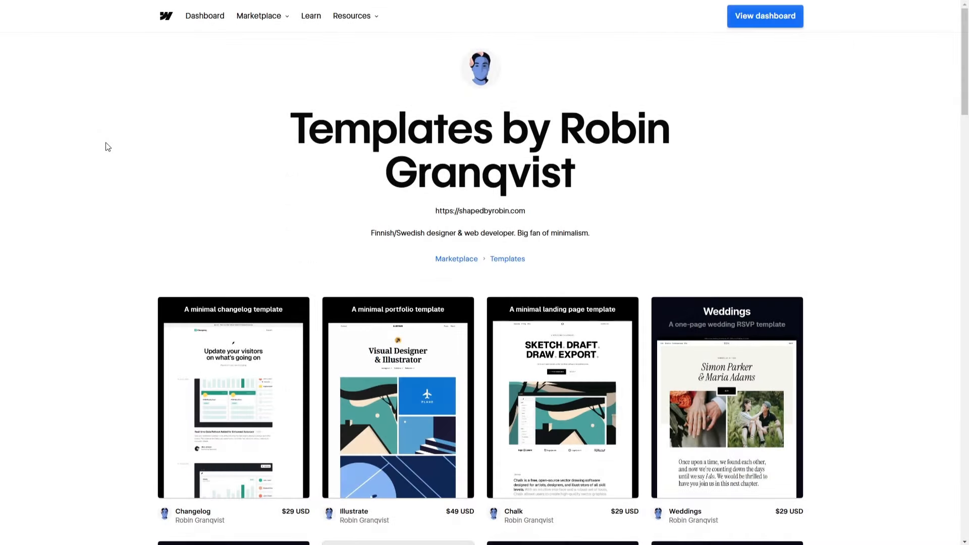
Step: Look through the designer's template listing on the Webflow marketplace page
{"action": "scroll", "coordinate": [109, 151], "scroll_direction": "down", "scroll_amount": 8}
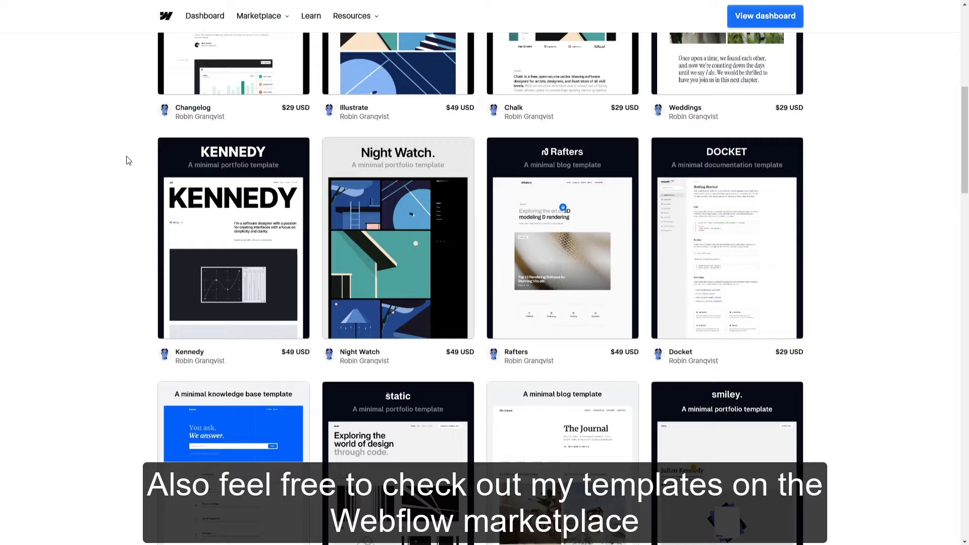
{"action": "scroll", "coordinate": [739, 274], "scroll_direction": "down", "scroll_amount": 15}
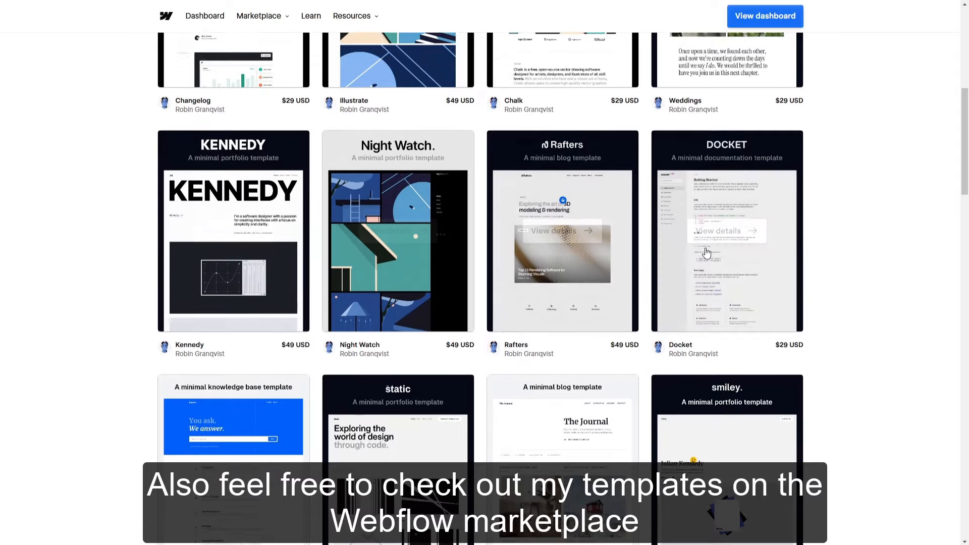
{"action": "scroll", "coordinate": [835, 243], "scroll_direction": "down", "scroll_amount": 13}
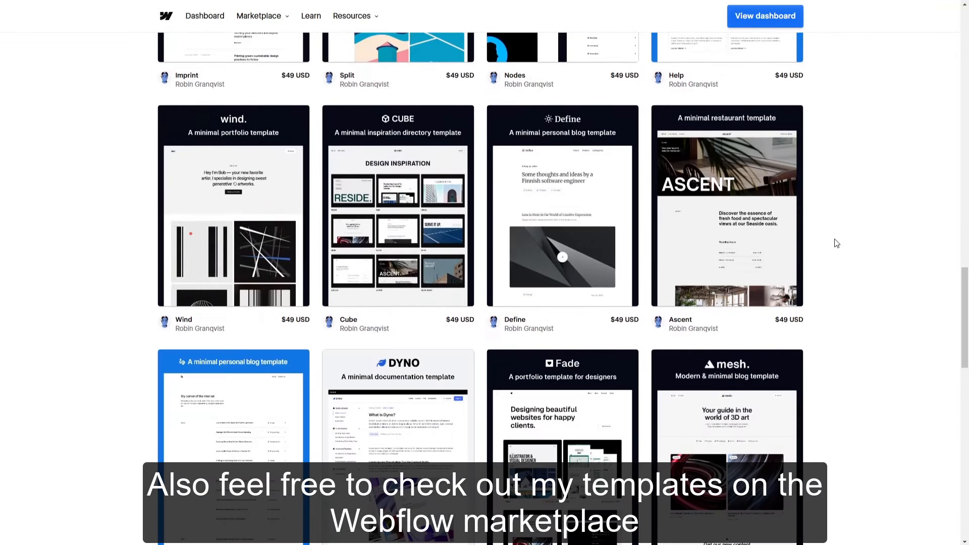
{"action": "scroll", "coordinate": [836, 243], "scroll_direction": "up", "scroll_amount": 15}
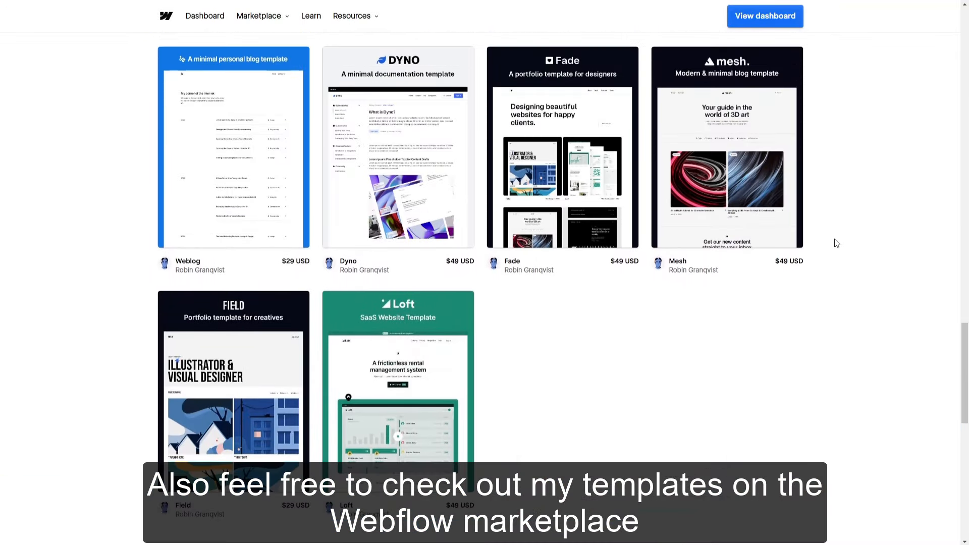
{"action": "scroll", "coordinate": [837, 244], "scroll_direction": "up", "scroll_amount": 15}
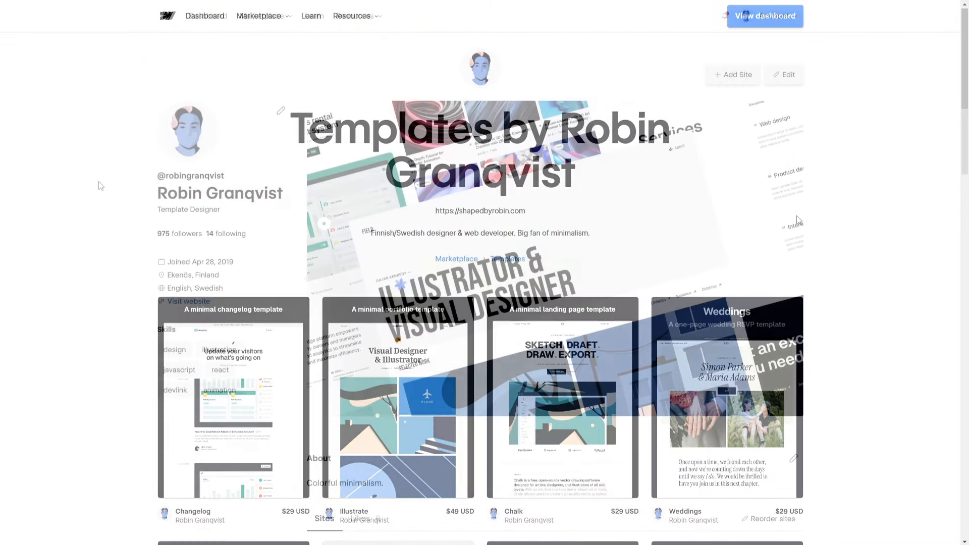
Step: Look through the cloneable sites on the designer's Webflow profile and load more of them
{"action": "scroll", "coordinate": [98, 182], "scroll_direction": "down", "scroll_amount": 8}
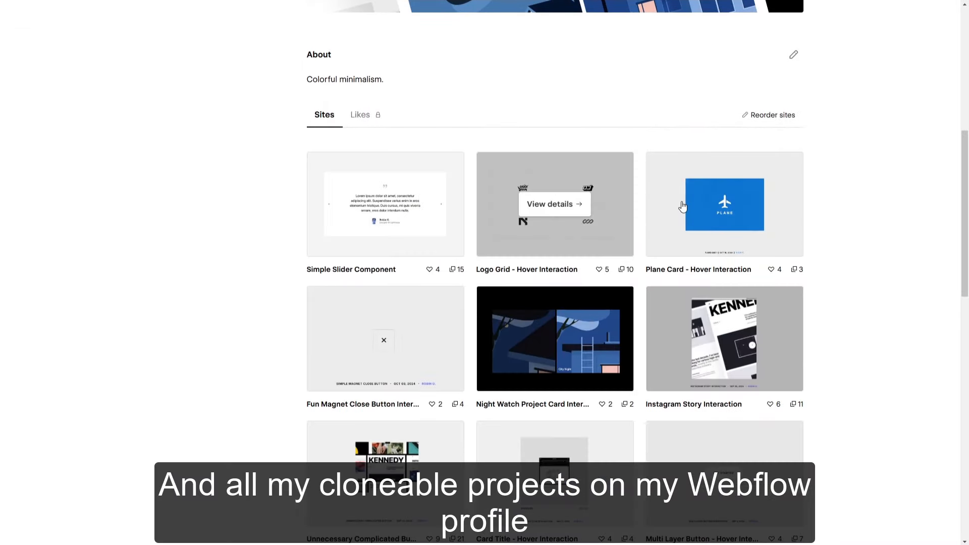
{"action": "scroll", "coordinate": [807, 212], "scroll_direction": "down", "scroll_amount": 6}
{"action": "scroll", "coordinate": [830, 212], "scroll_direction": "down", "scroll_amount": 5}
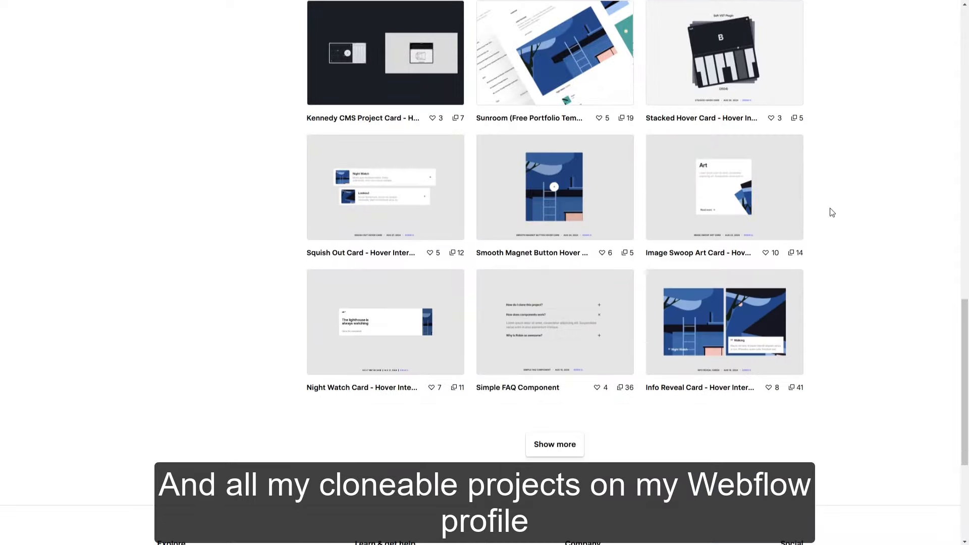
{"action": "scroll", "coordinate": [830, 212], "scroll_direction": "down", "scroll_amount": 2}
{"action": "left_click", "coordinate": [555, 348]}
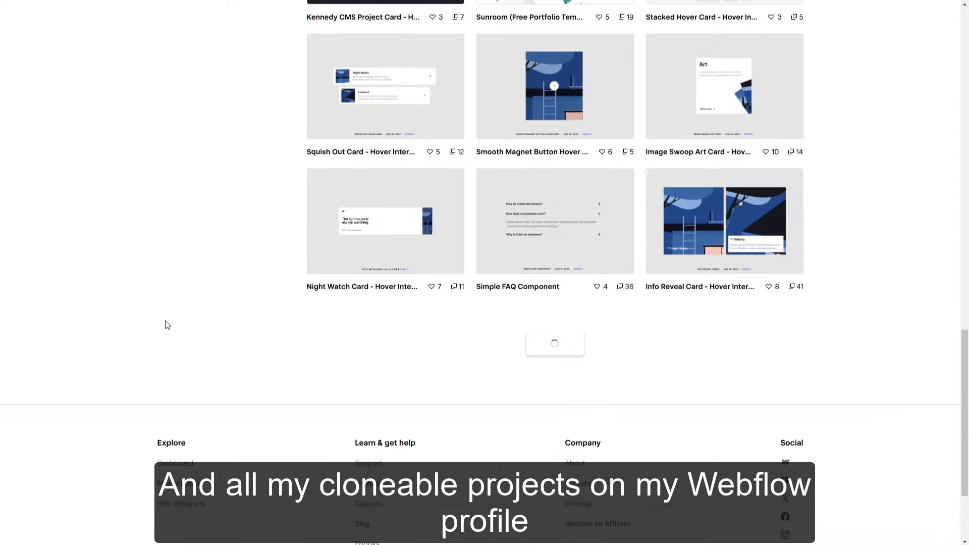